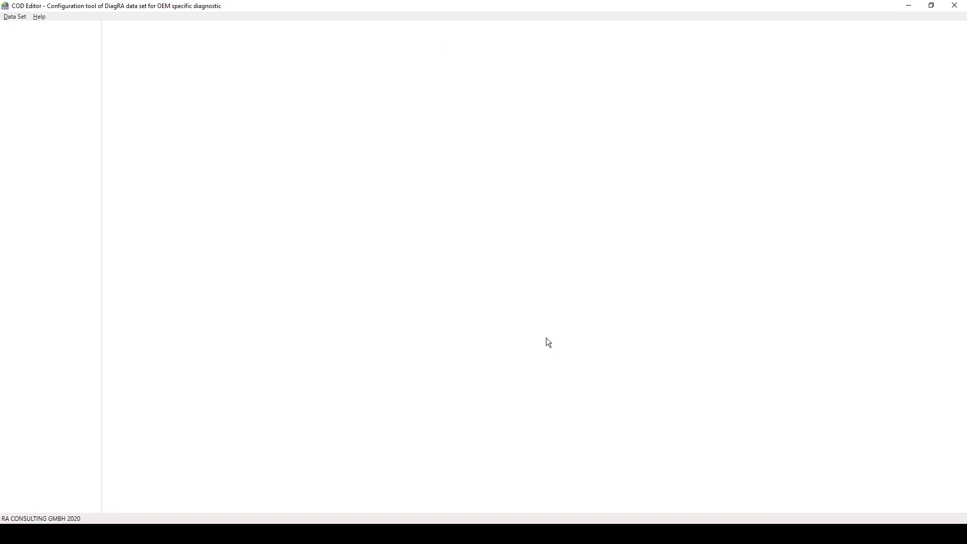
Create a new data set and set its ECU name to Our-Engine.
left_click(14, 16)
left_click(20, 25)
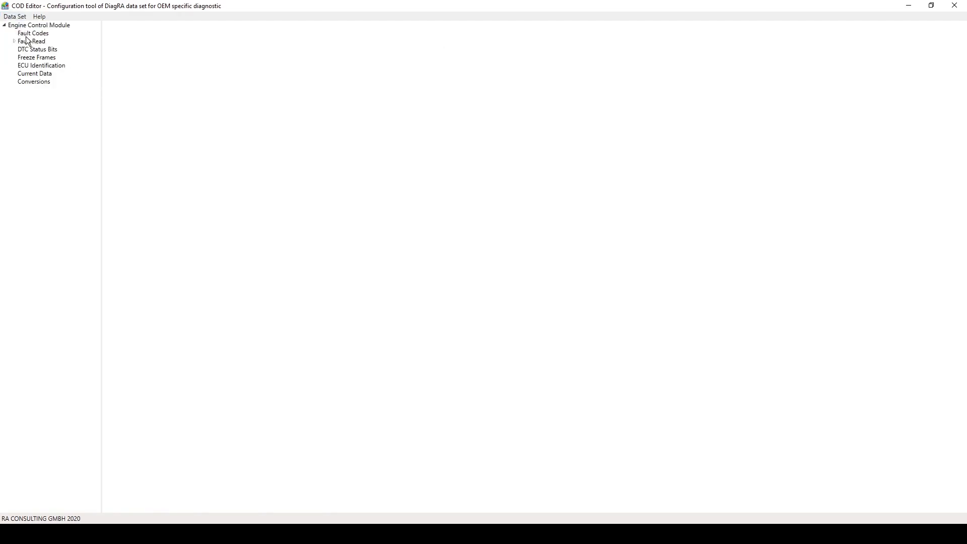
left_click(34, 26)
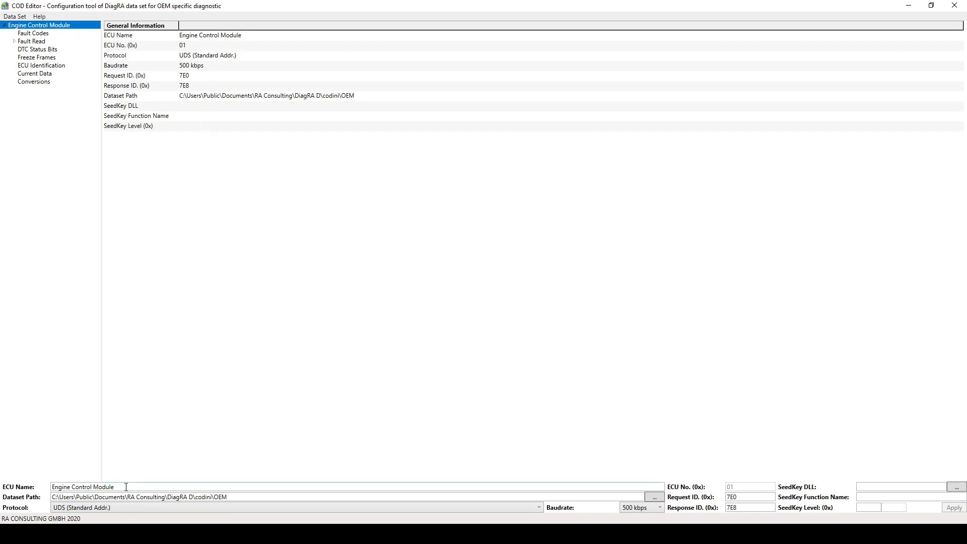
left_click_drag(126, 487, 2, 494)
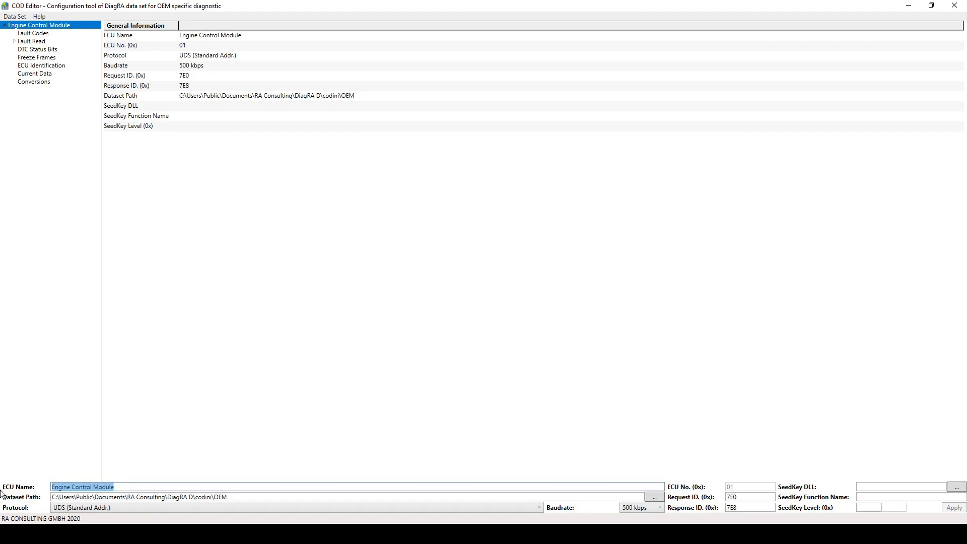
type("Our-Engine")
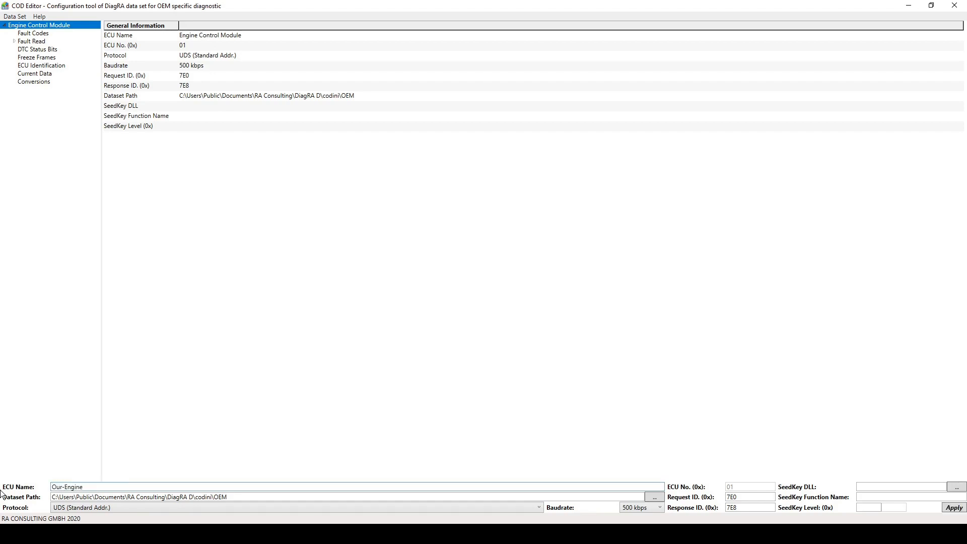
Replace the OEM folder at the end of the dataset path with Glory-TEST-Dataset and apply the ECU's general information.
left_click(265, 499)
left_click_drag(254, 500, 216, 501)
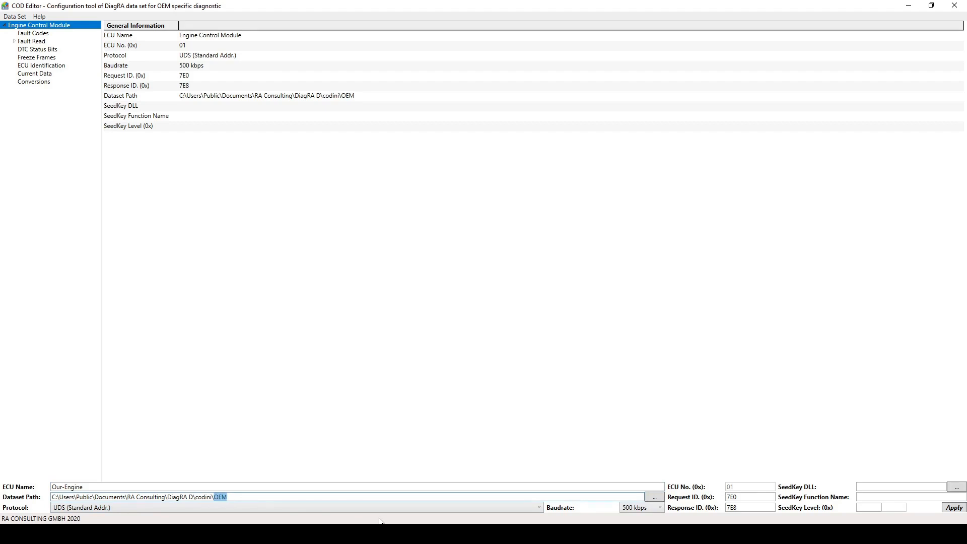
type("Glory-TEST-Dataset")
left_click(950, 509)
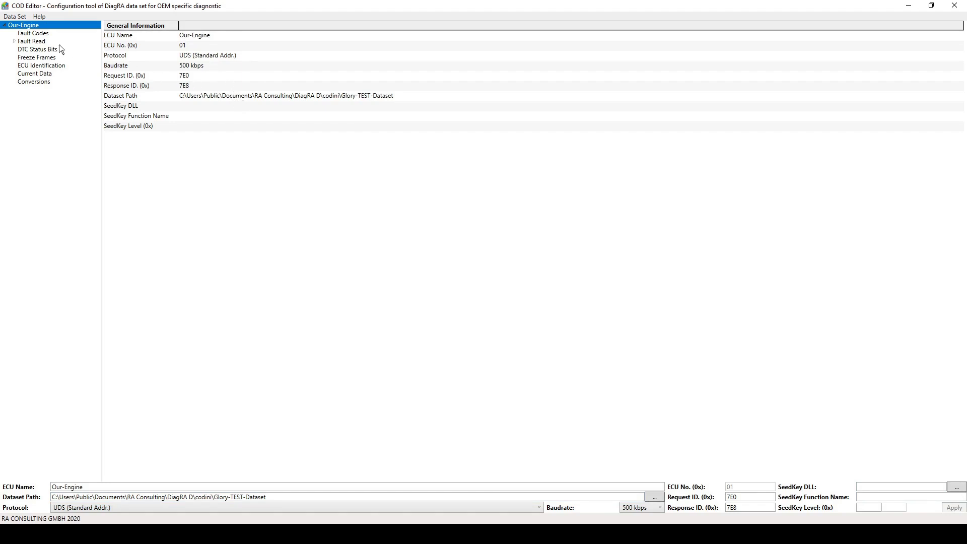
Add the OBD standard fault codes P0001-P0010 to the Our-Engine fault codes.
left_click(44, 34)
right_click(44, 37)
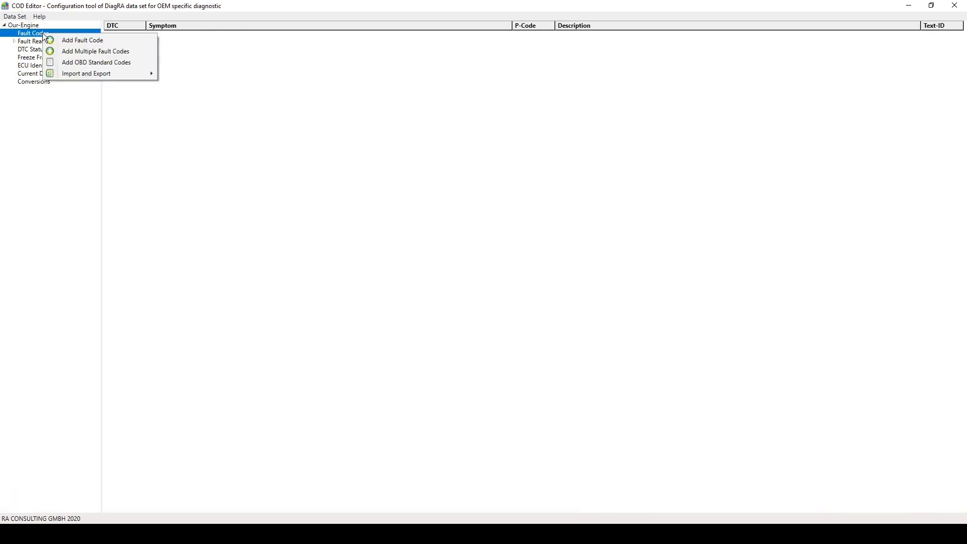
left_click(66, 62)
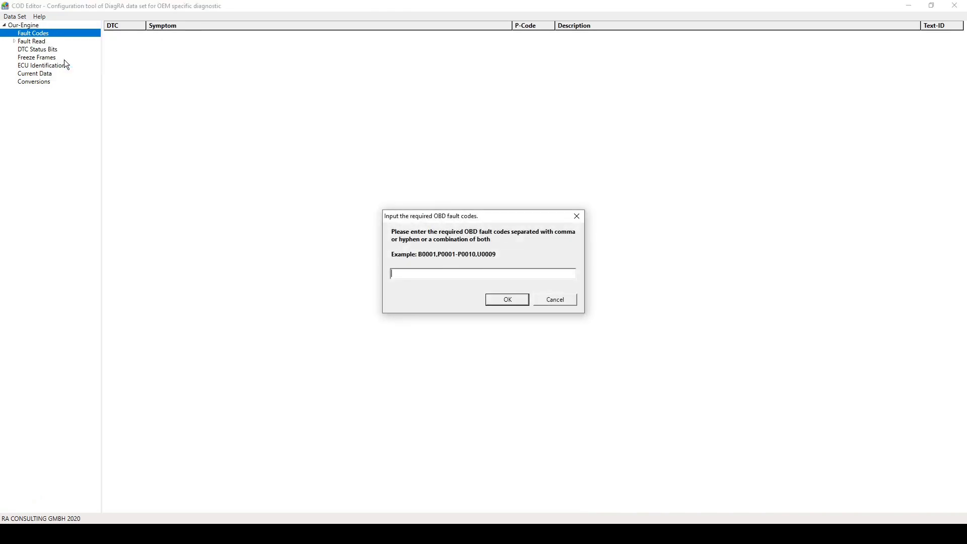
type("P0001-P0010")
key("Return")
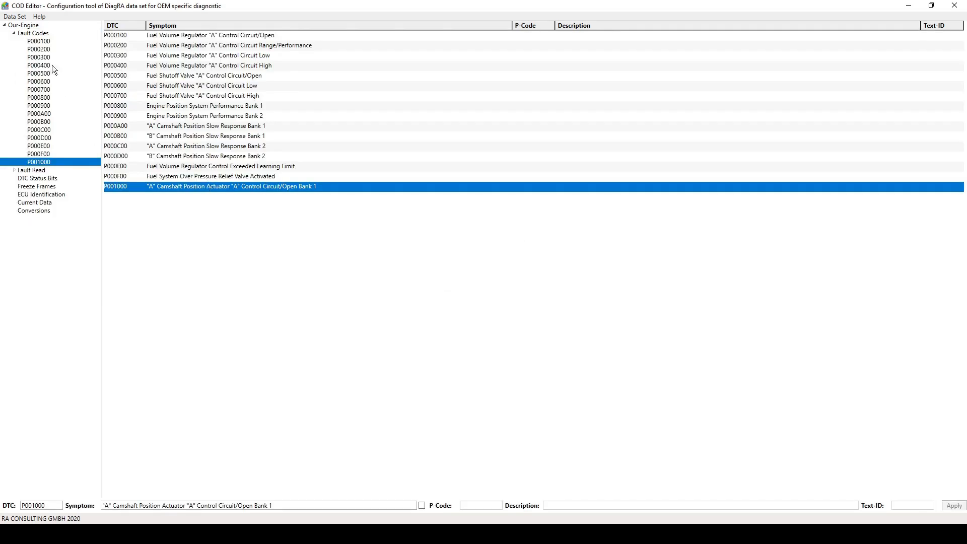
Add a single custom fault code with DTC P121212 and symptom Our_Added_Fault_Code, and apply it.
right_click(41, 34)
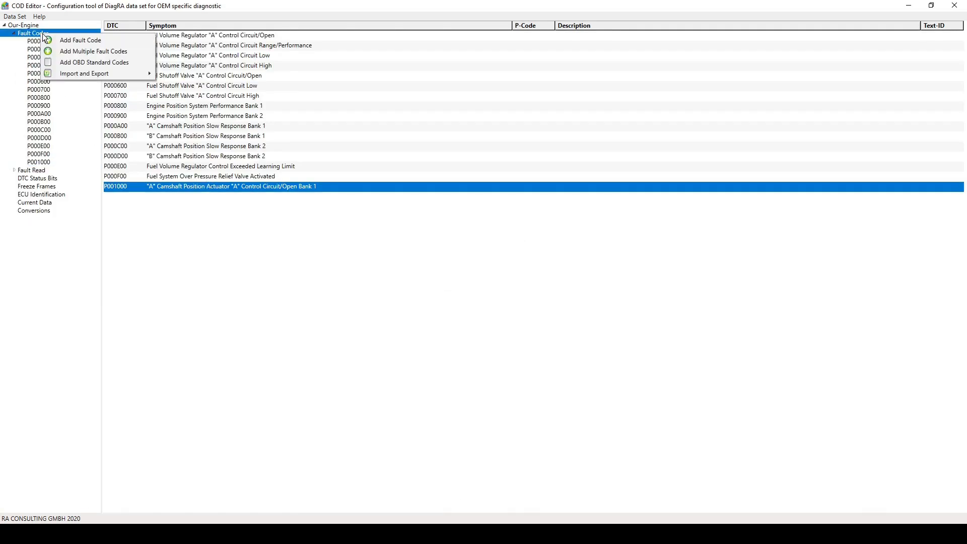
left_click(48, 38)
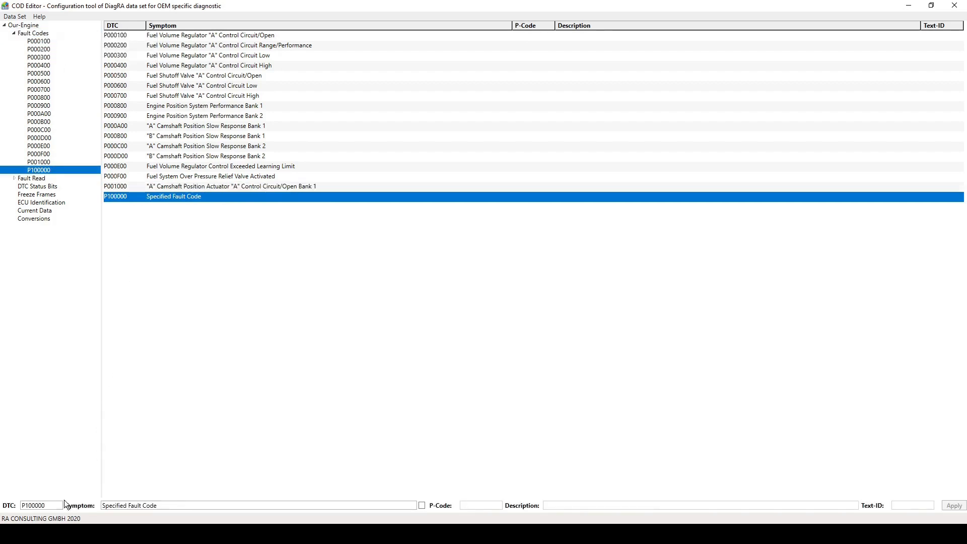
left_click_drag(50, 506, 27, 507)
type("121212")
left_click_drag(159, 504, 71, 504)
type("Our_Adde")
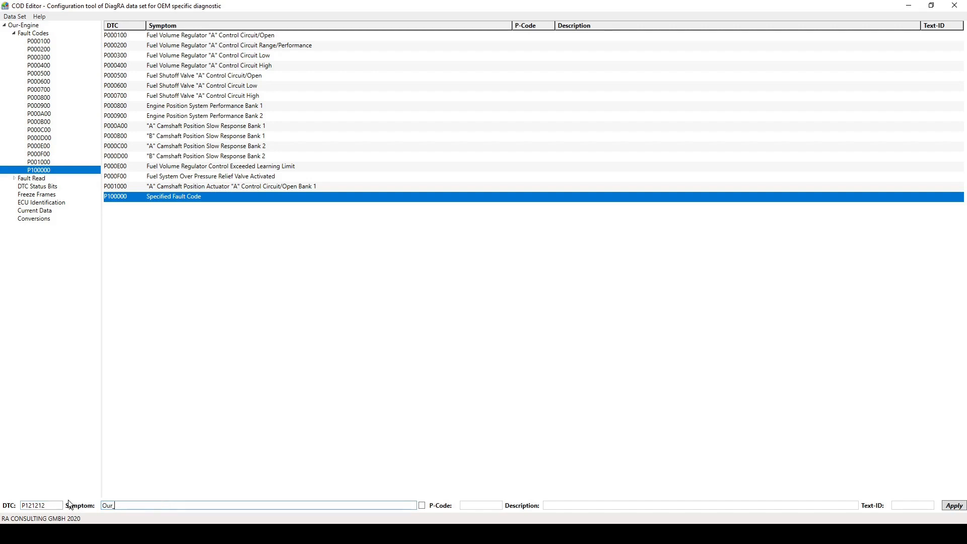
type("d_Fault_Code")
left_click(953, 507)
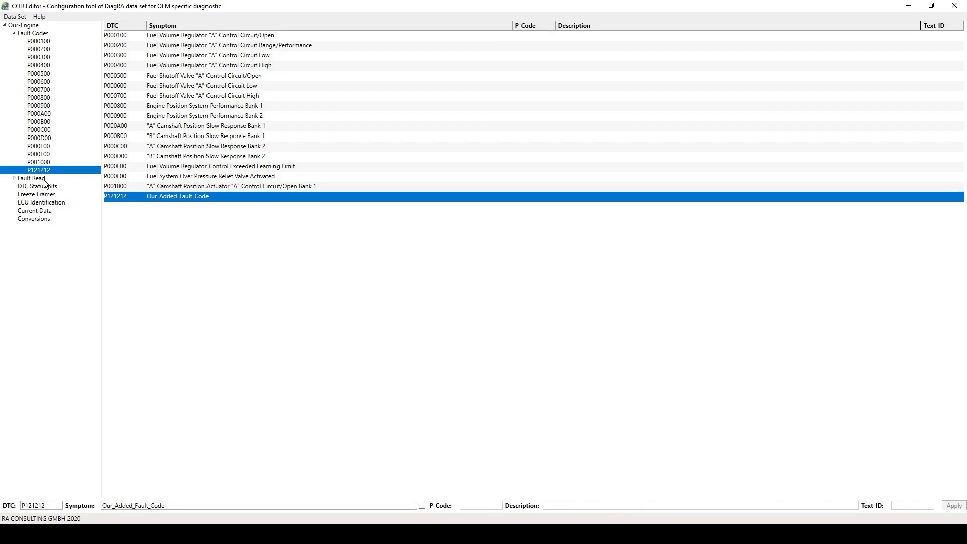
Set the status mask of the 19 02 fault read service to 28 and apply it.
left_click(13, 178)
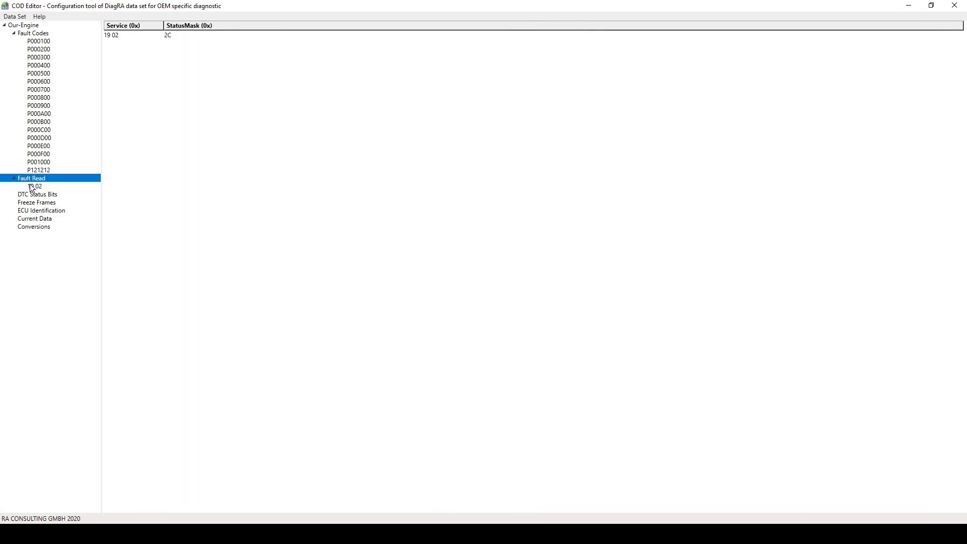
left_click(32, 187)
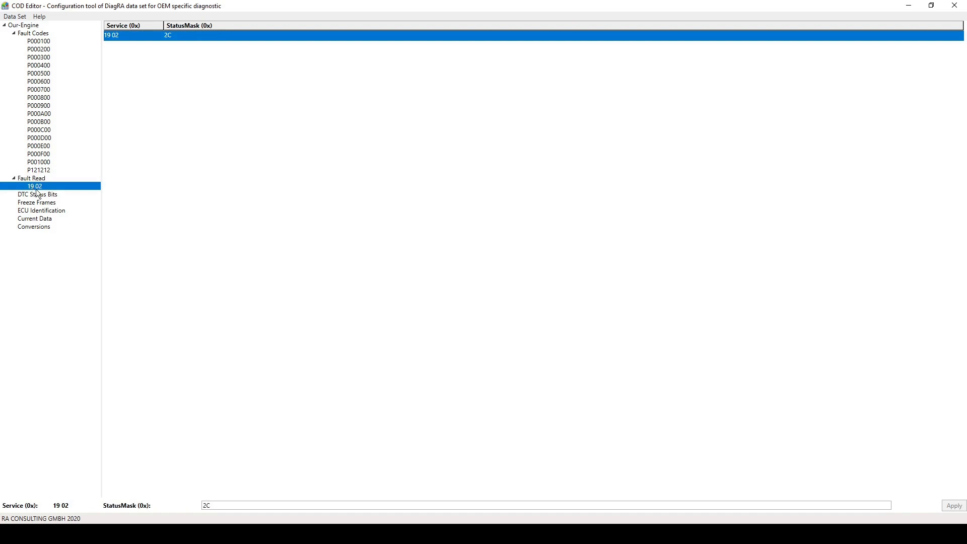
left_click(218, 506)
key("BackSpace")
type("8")
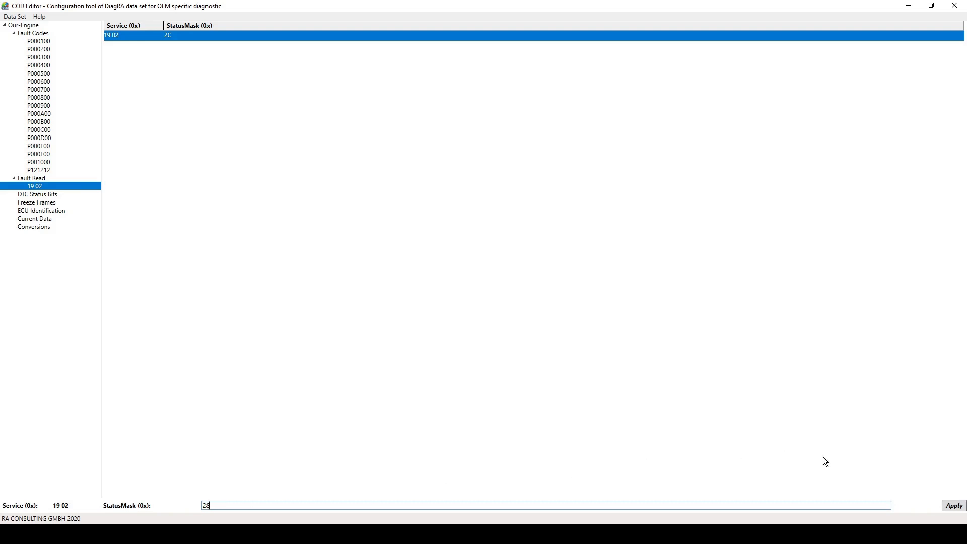
left_click(958, 508)
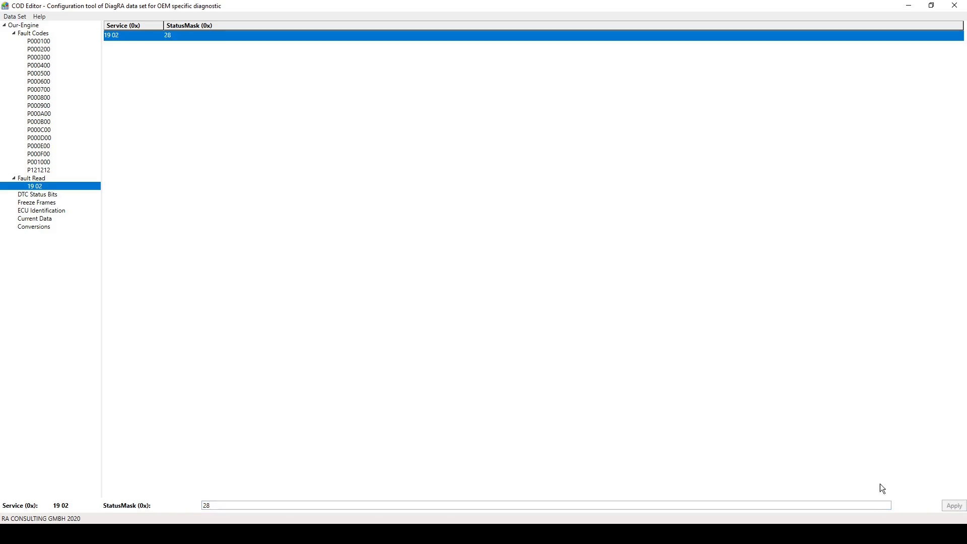
Add the standard status bits to the DTC status bits.
left_click(46, 196)
right_click(46, 195)
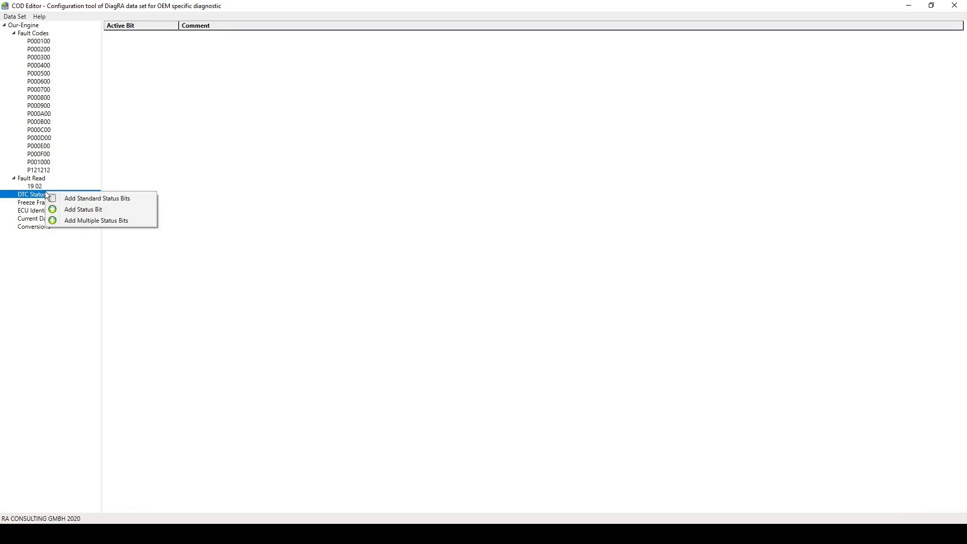
left_click(54, 196)
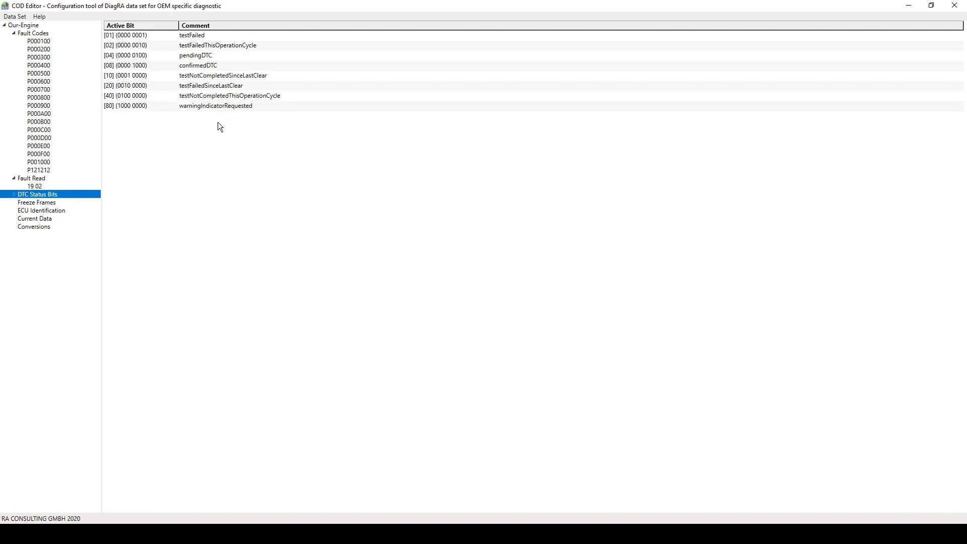
Add 2 more status bits at once to the DTC status bits.
right_click(78, 195)
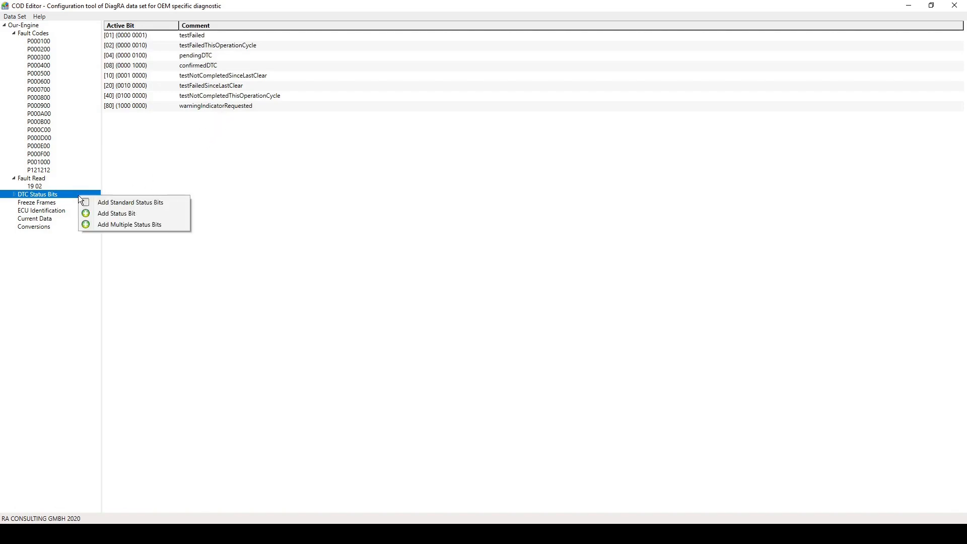
left_click(104, 222)
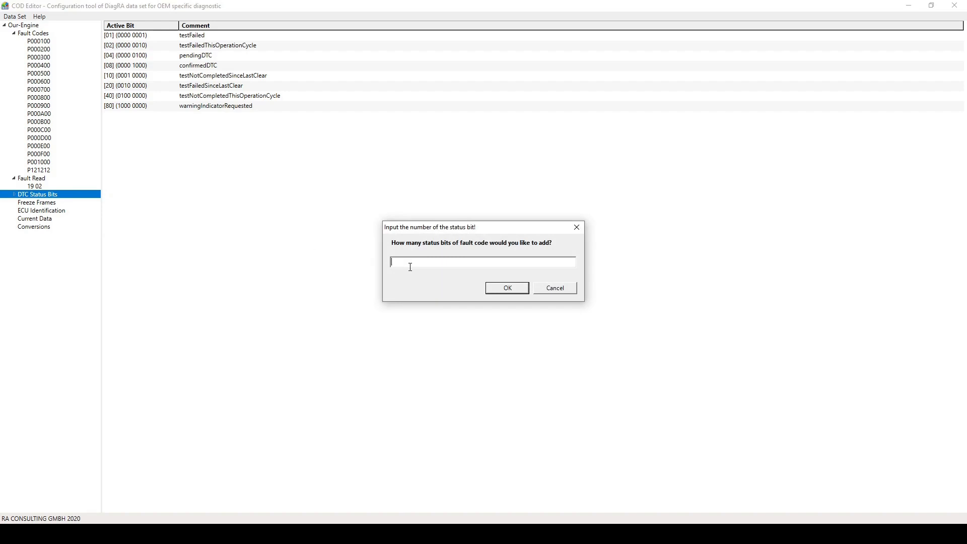
type("2")
key("Return")
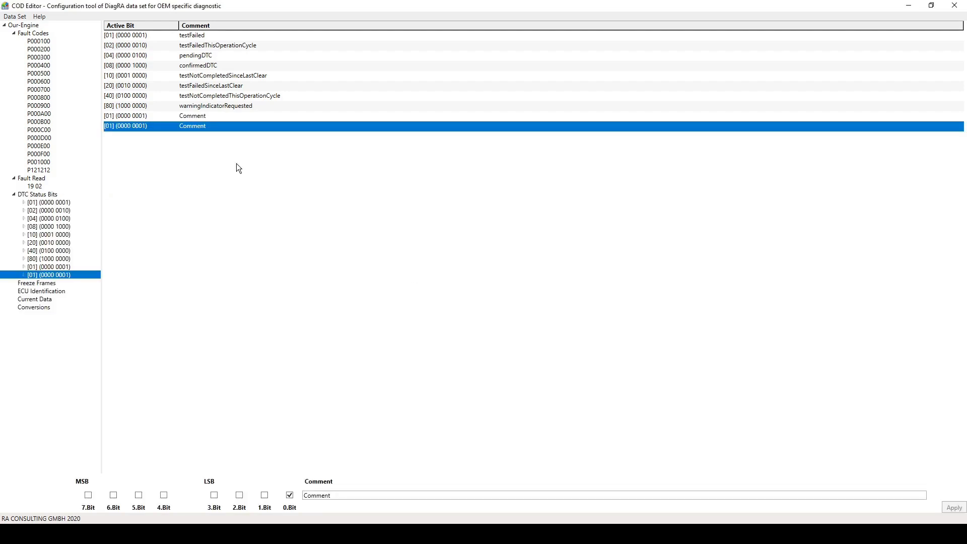
left_click(171, 116)
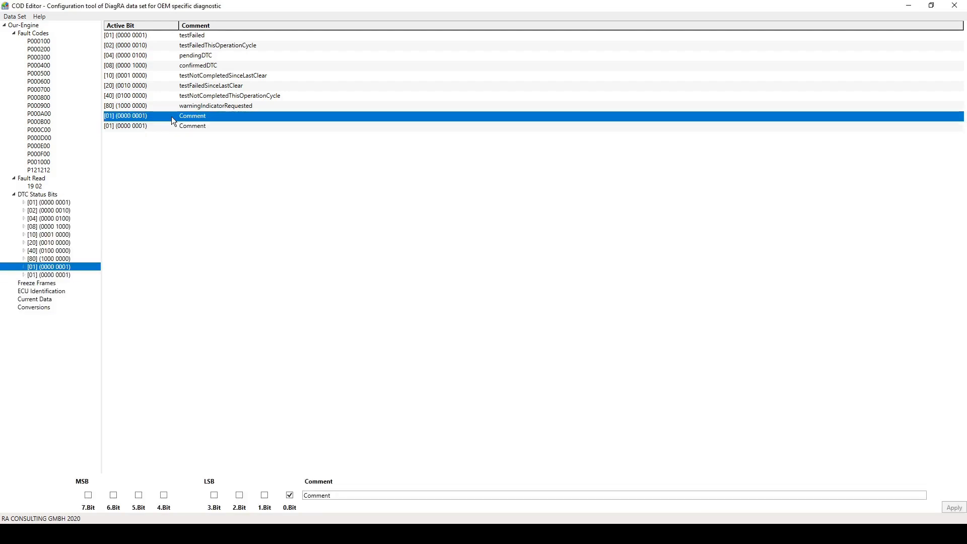
left_click(171, 125)
right_click(171, 120)
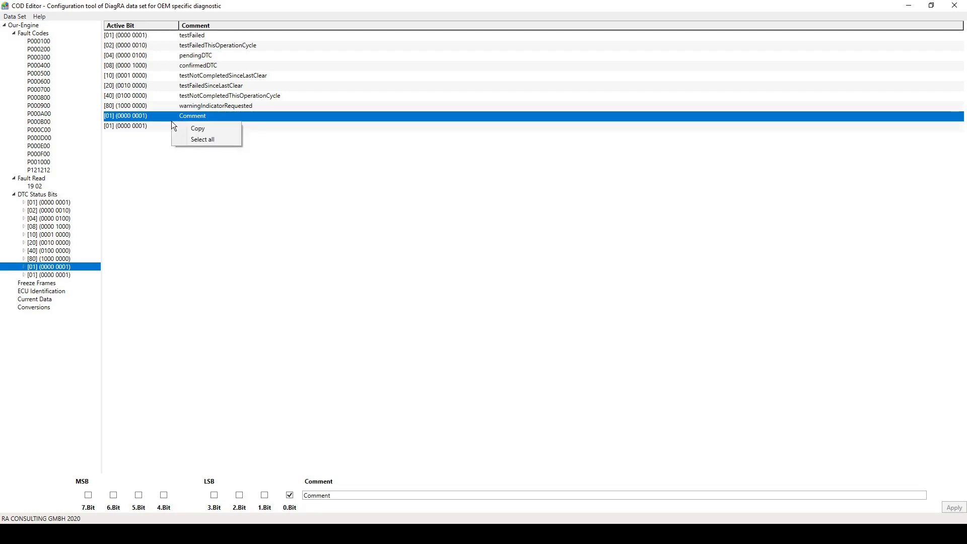
left_click(149, 134)
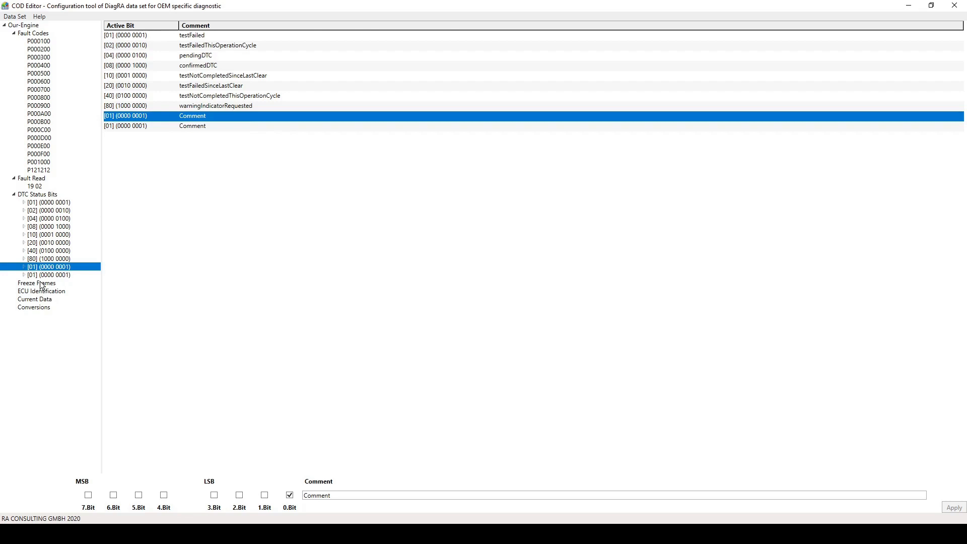
Add the standard conversions to the data set and look through the conversion list.
left_click(42, 301)
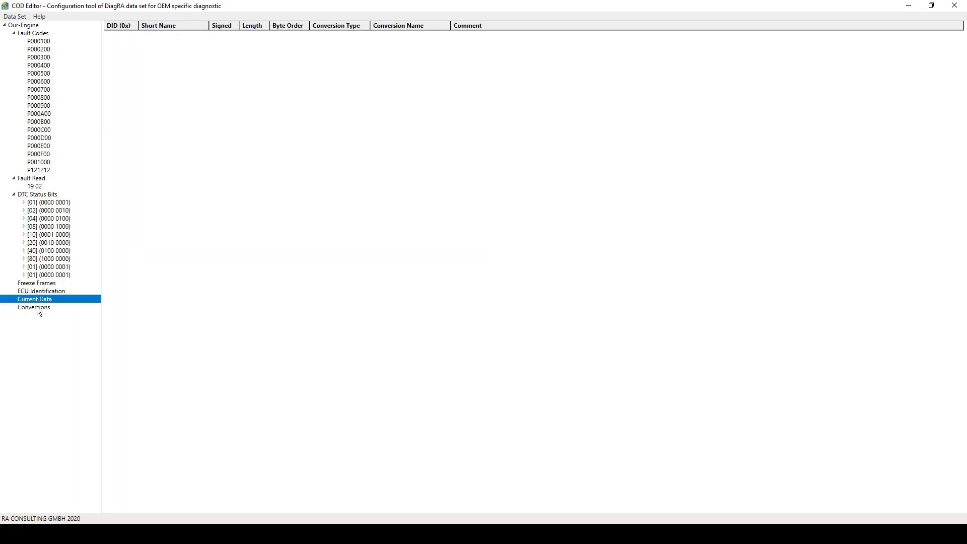
left_click(37, 307)
right_click(37, 307)
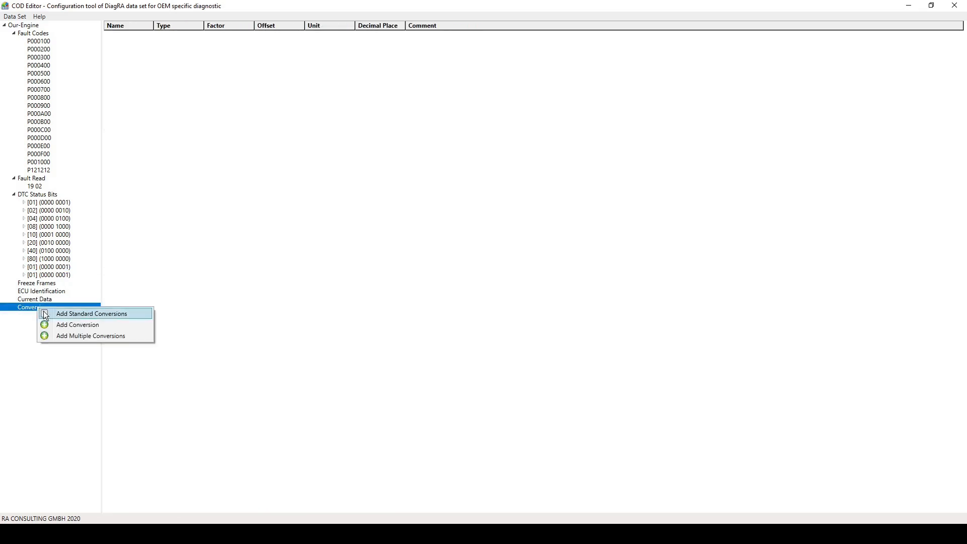
left_click(77, 316)
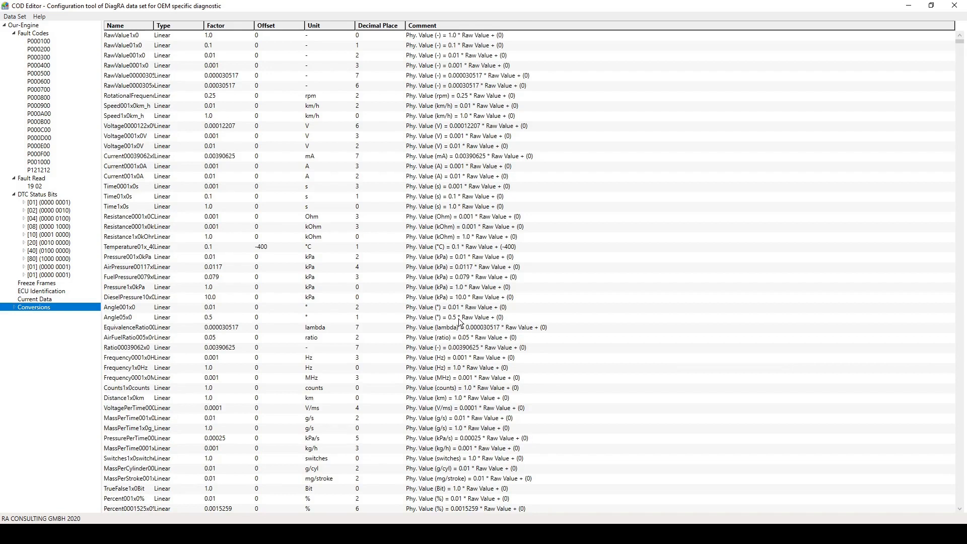
scroll(459, 323, "down", 1)
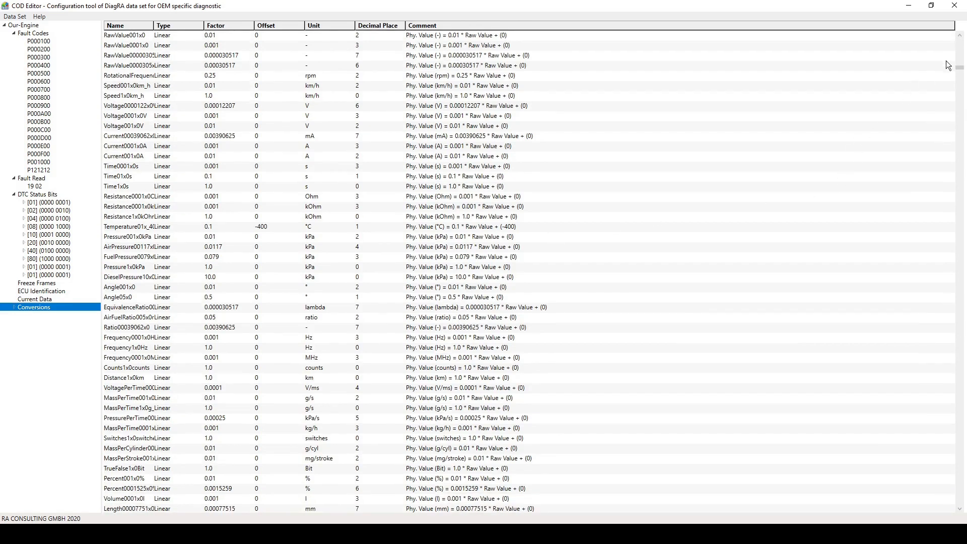
left_click_drag(960, 68, 941, 18)
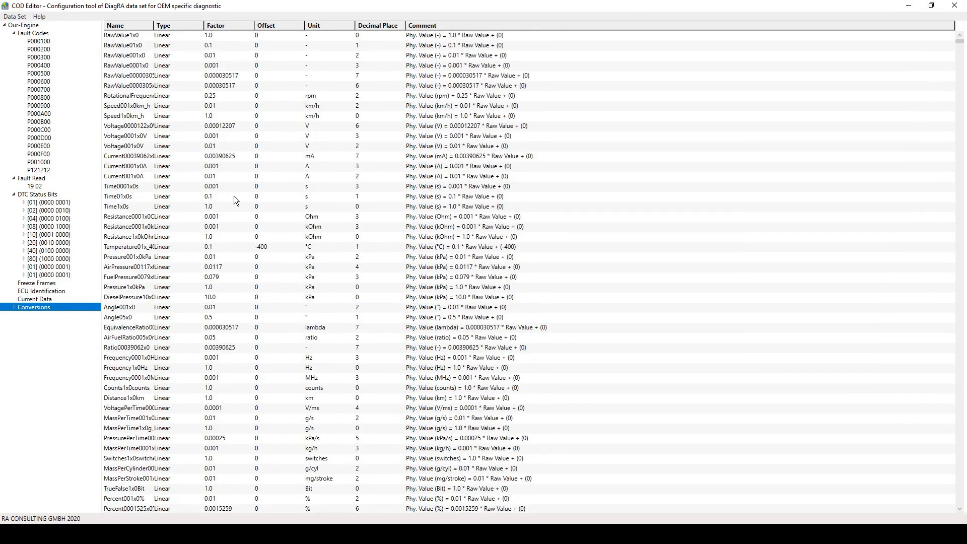
Add one group data entry to the current data and set its DID to FF42.
left_click(31, 298)
right_click(35, 298)
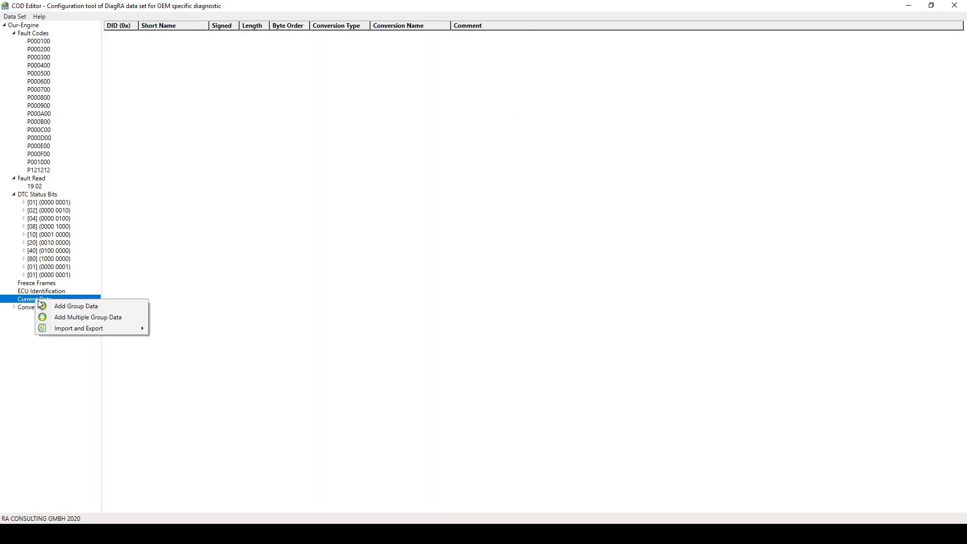
left_click(45, 307)
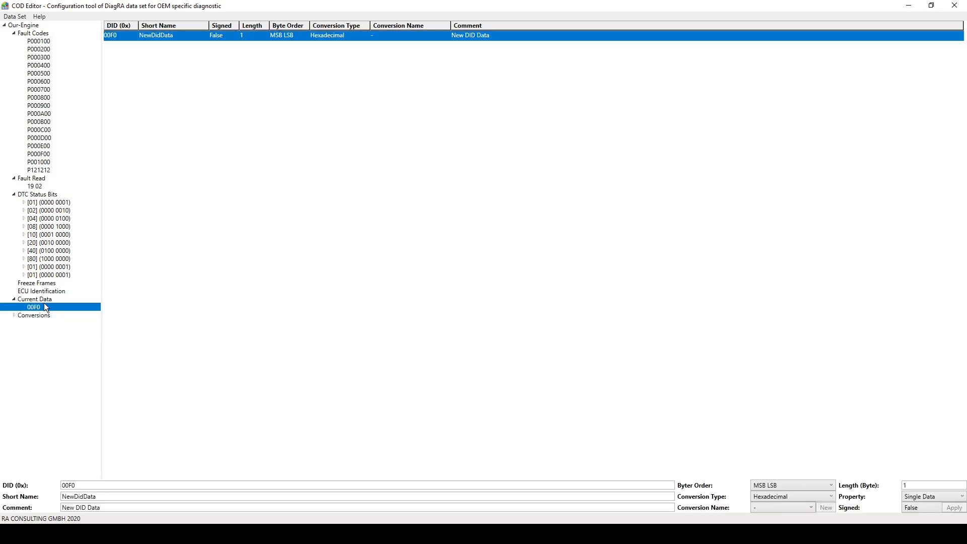
mouse_move(94, 485)
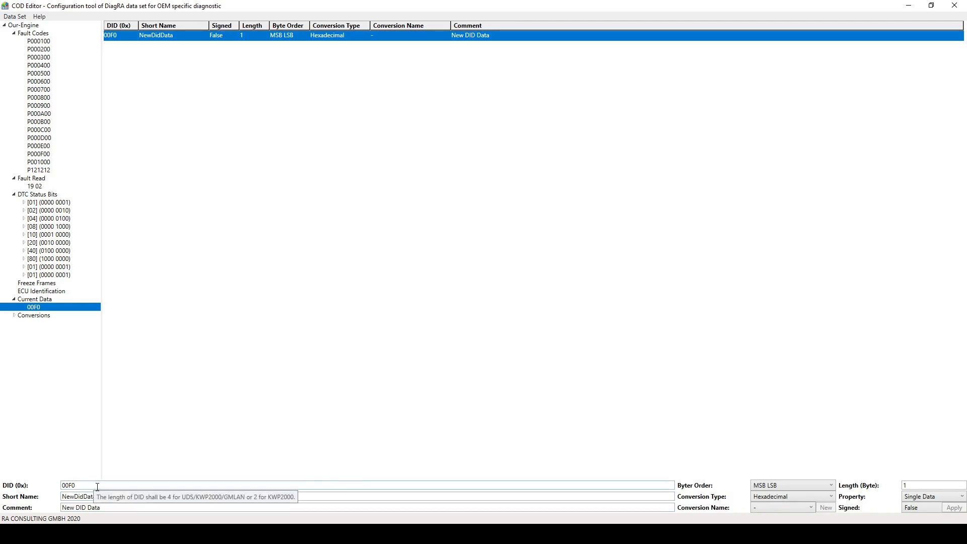
double_click(97, 487)
type("0XFF42")
left_click(71, 486)
key("BackSpace")
key("BackSpace")
Set the FF42 entry's short name to BatteryVolt and its comment to Internal Battery Voltage.
double_click(94, 496)
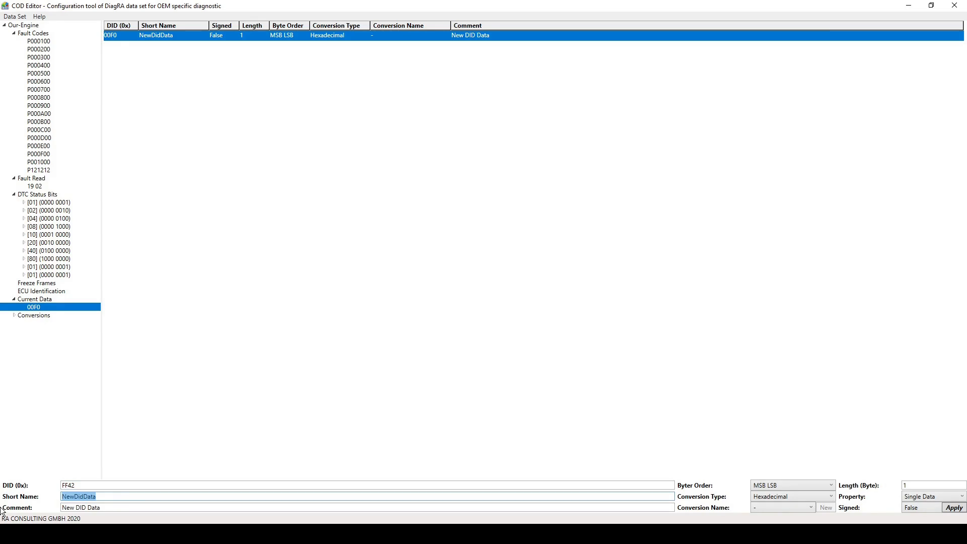
type("BatteryVolt")
key("Tab")
key("Delete")
key("Delete")
key("Delete")
key("Delete")
key("Delete")
key("Delete")
key("Delete")
key("Delete")
key("Delete")
key("Delete")
key("Delete")
key("Delete")
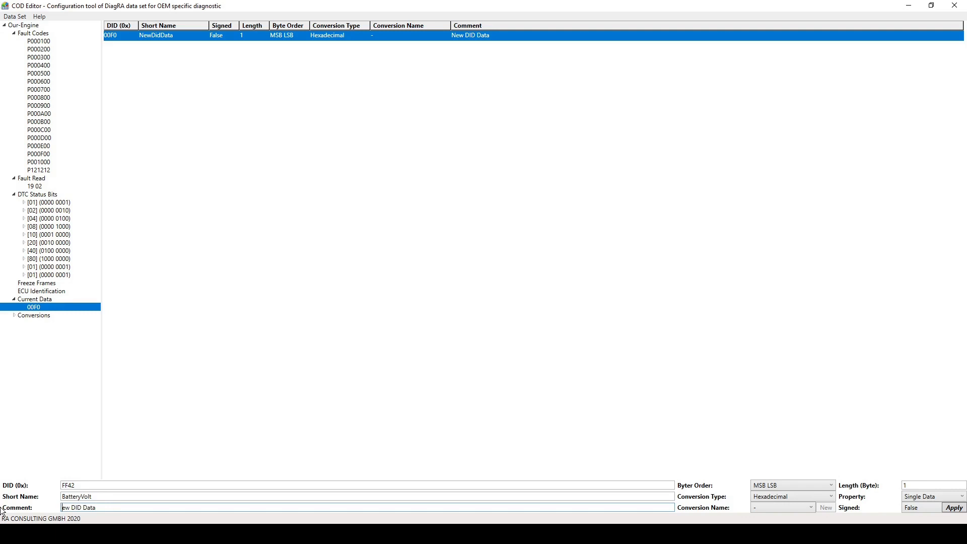
type("Internal Battery Voltage")
Set the battery voltage entry's conversion type to Linear with the conversion Voltage0001x0V, and apply the changes.
left_click(766, 505)
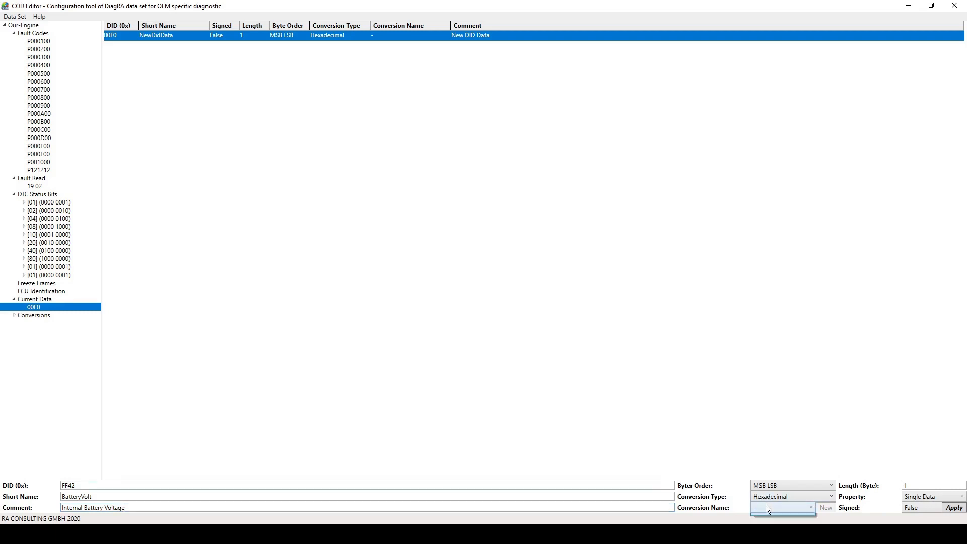
left_click(766, 505)
left_click(789, 499)
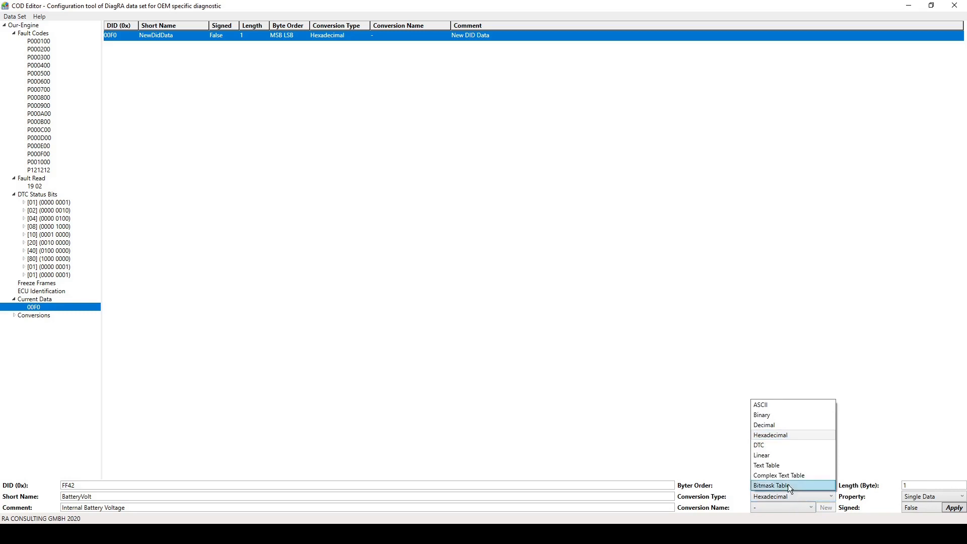
left_click(780, 458)
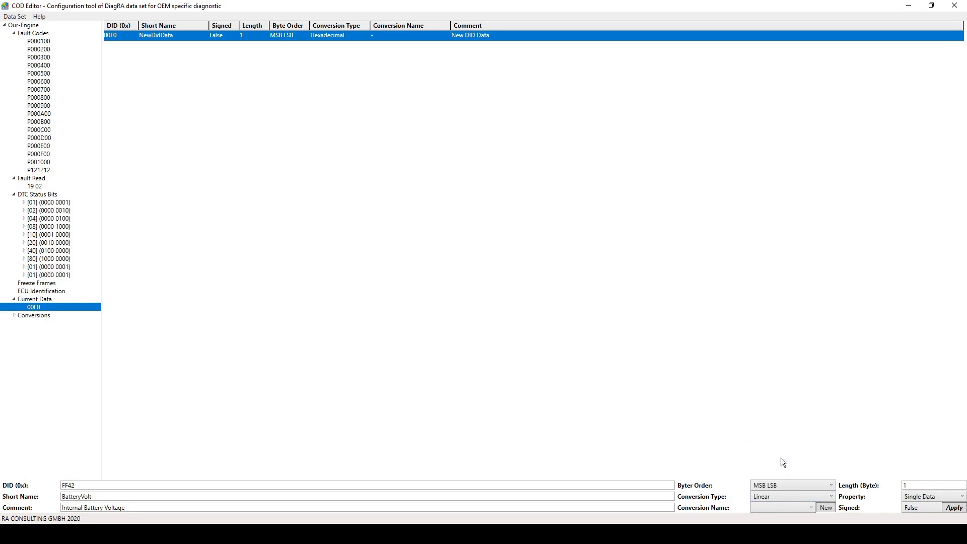
left_click(785, 507)
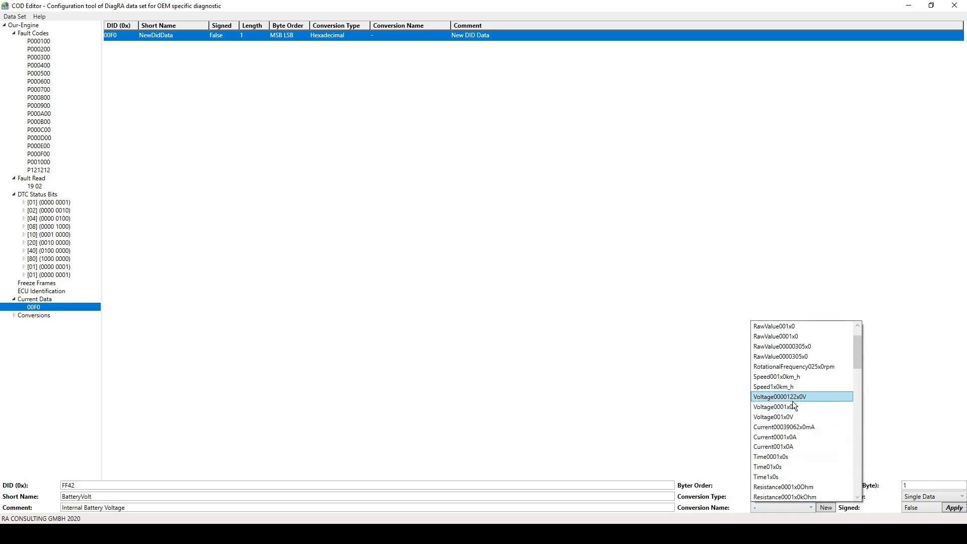
left_click(791, 407)
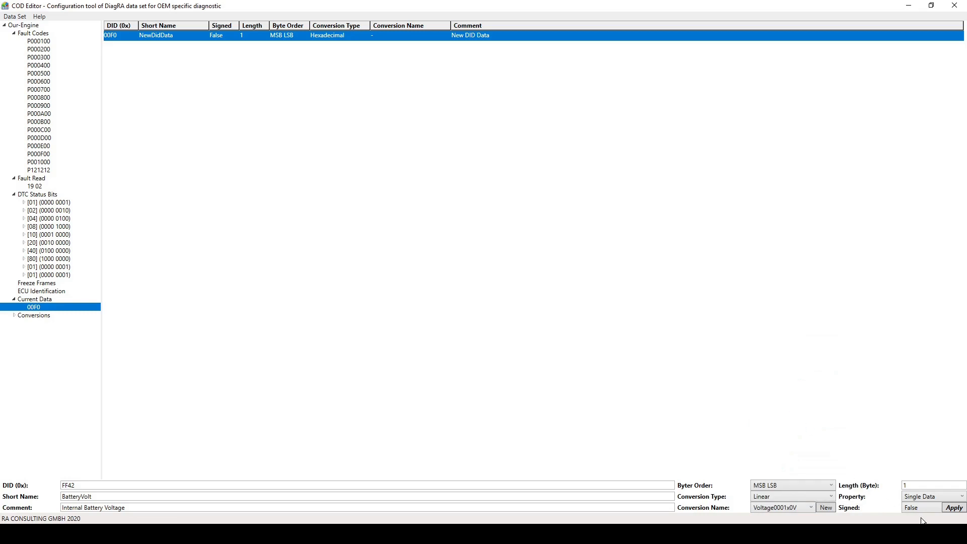
left_click(950, 509)
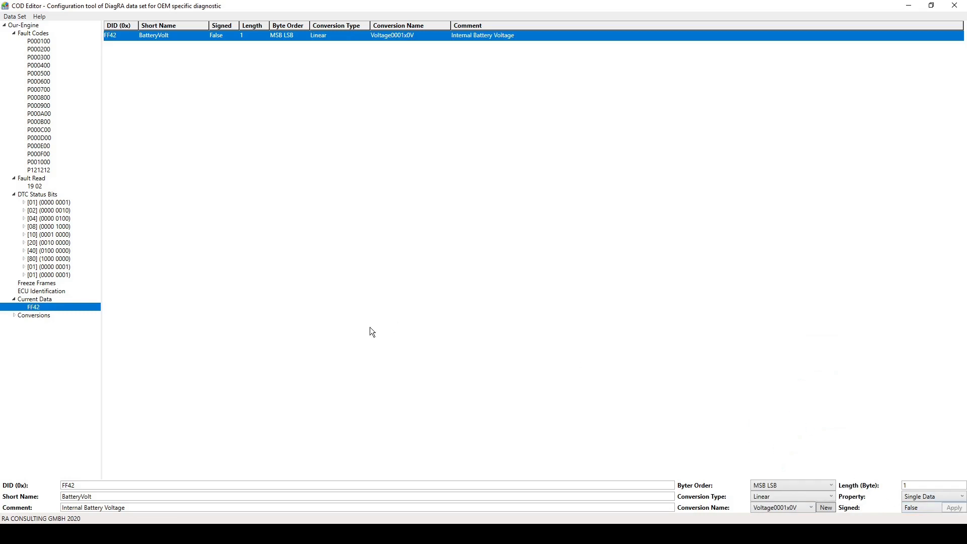
Save the Our-Engine data set, creating its missing target folder Glory-TEST-Dataset.
left_click(23, 24)
right_click(22, 23)
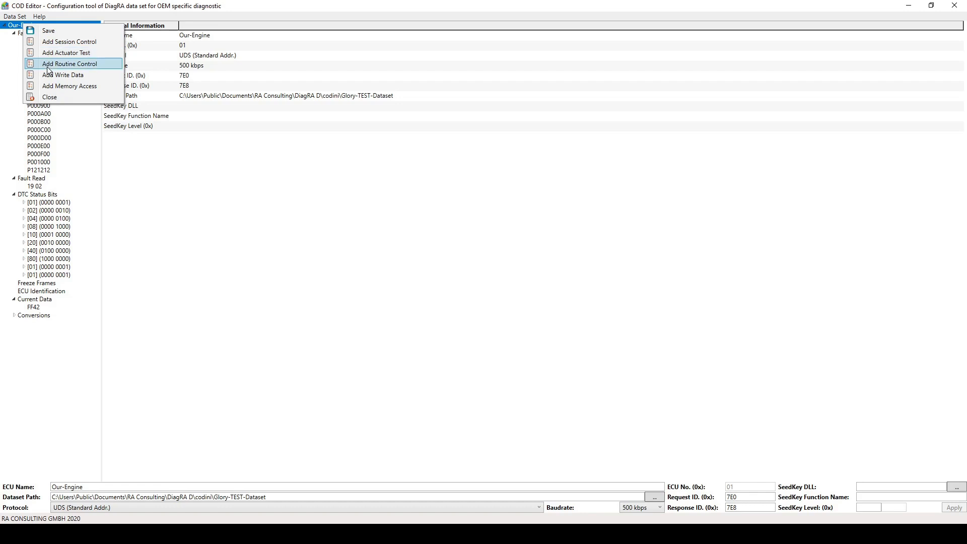
left_click(48, 31)
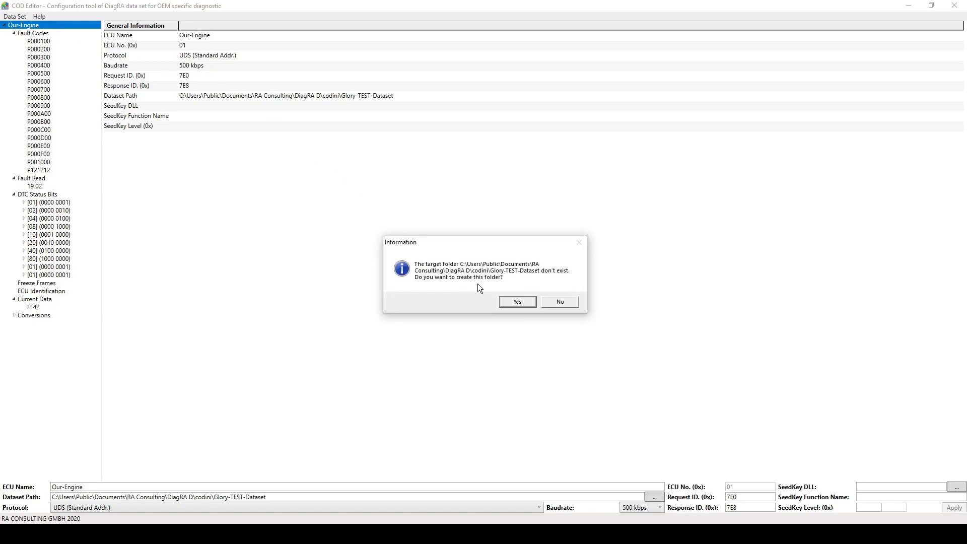
left_click(516, 302)
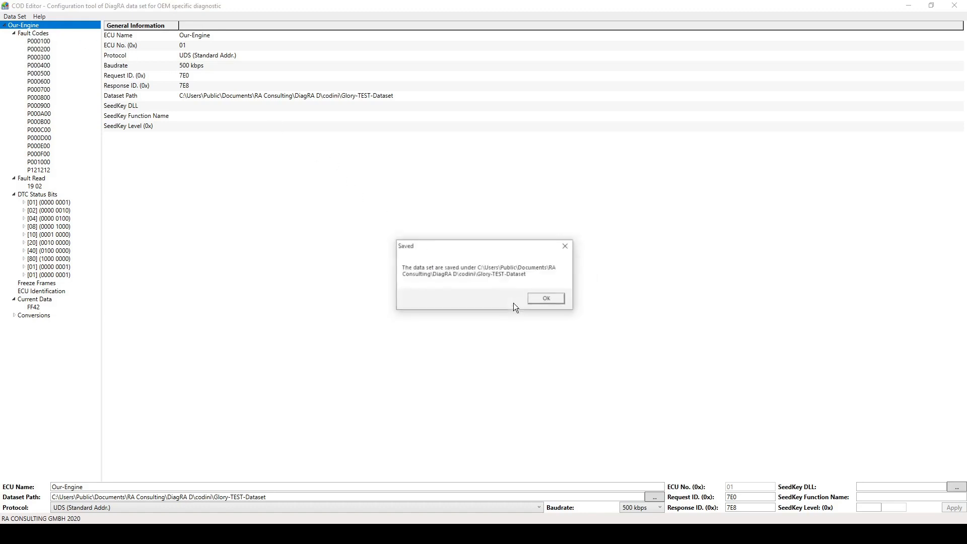
left_click(547, 298)
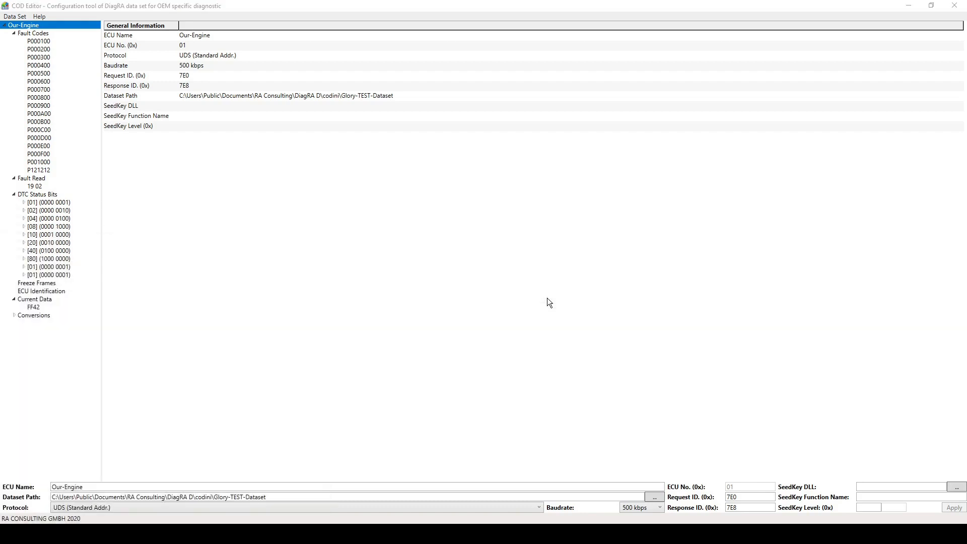
Switch to DiagRA D, select the diagnostic data set Glory-TEST-Dataset and start communication with the ECU.
key("super")
type("diagra d")
key("Return")
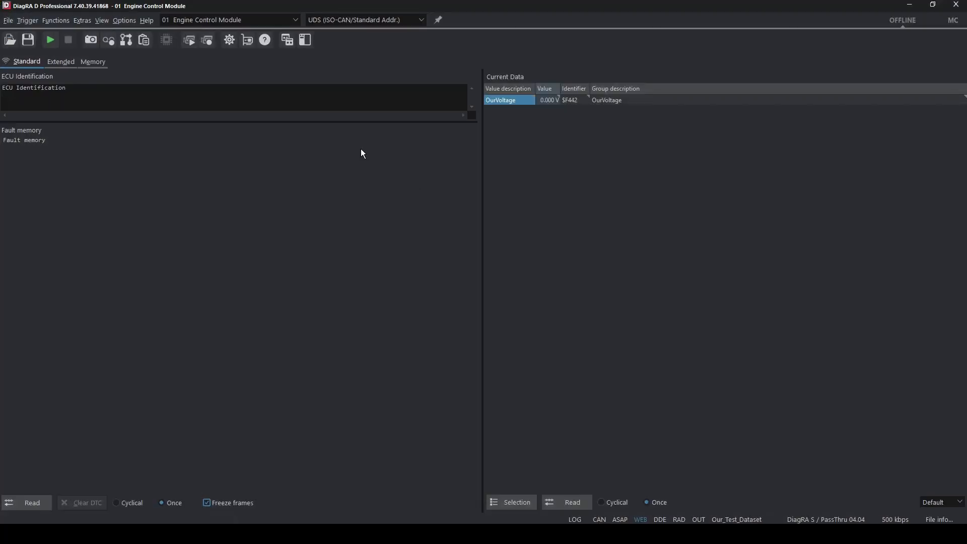
left_click(7, 23)
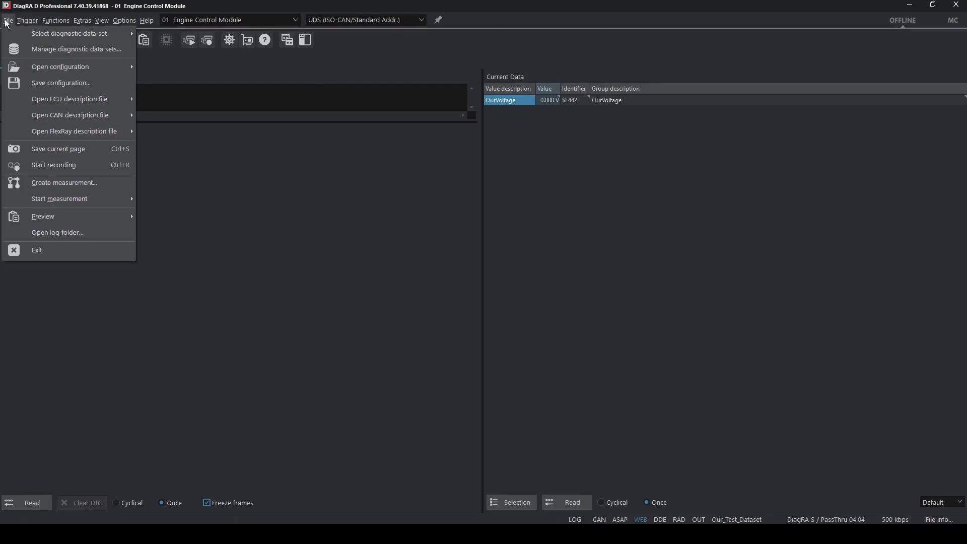
mouse_move(14, 31)
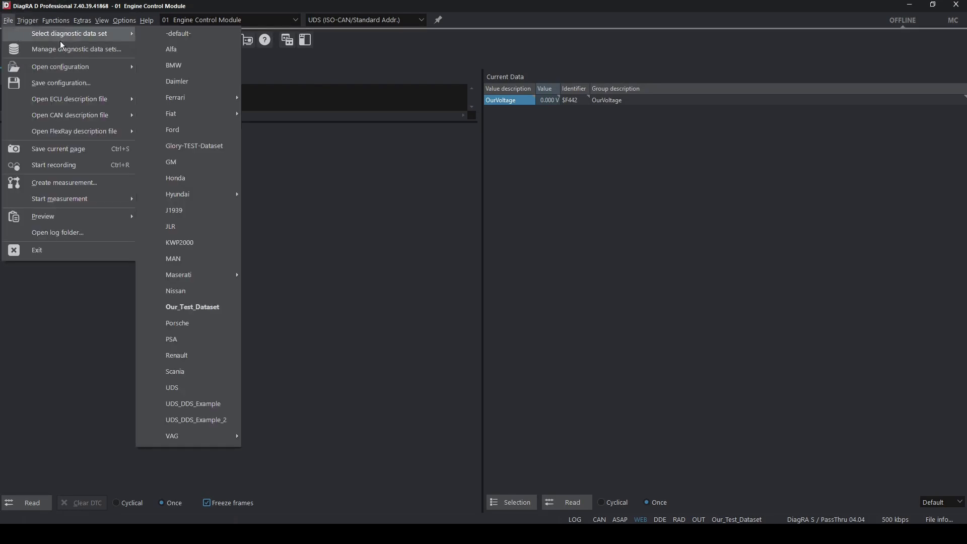
left_click(196, 150)
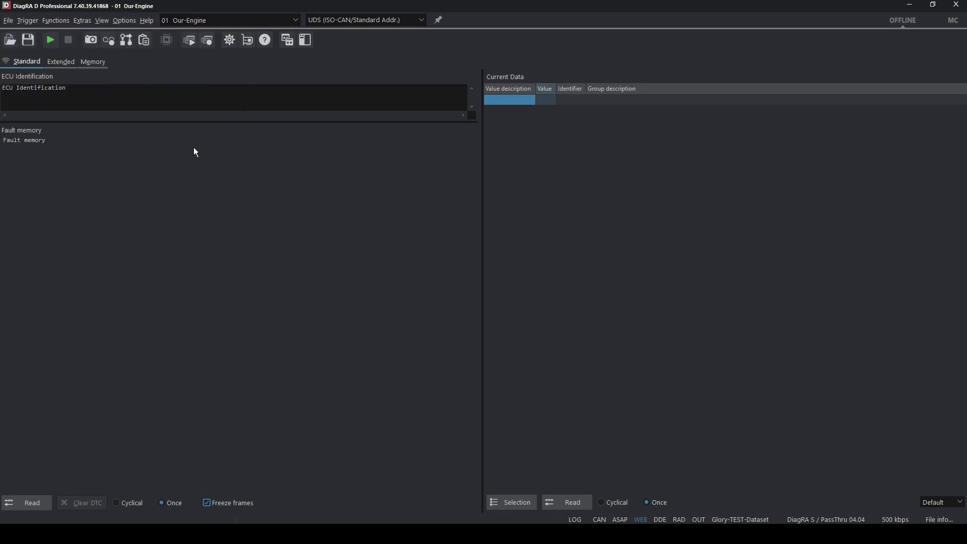
left_click(51, 41)
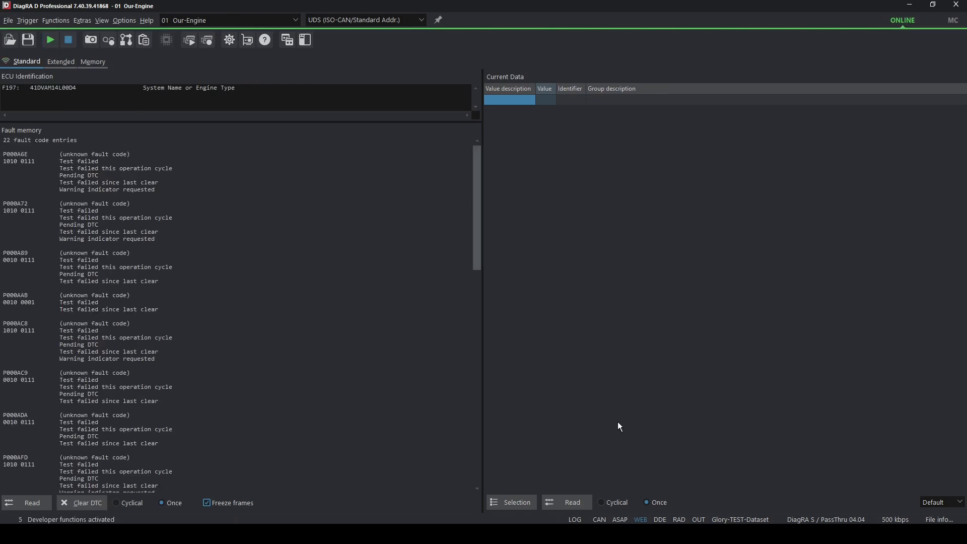
Add the BatteryVolt group to the current data and check the reading for its identifier.
left_click(519, 502)
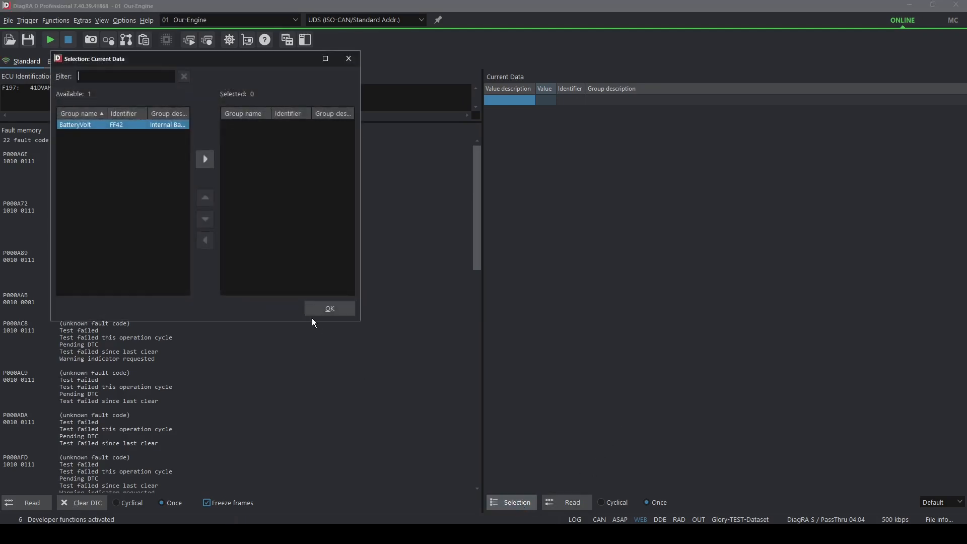
left_click(205, 159)
left_click(329, 309)
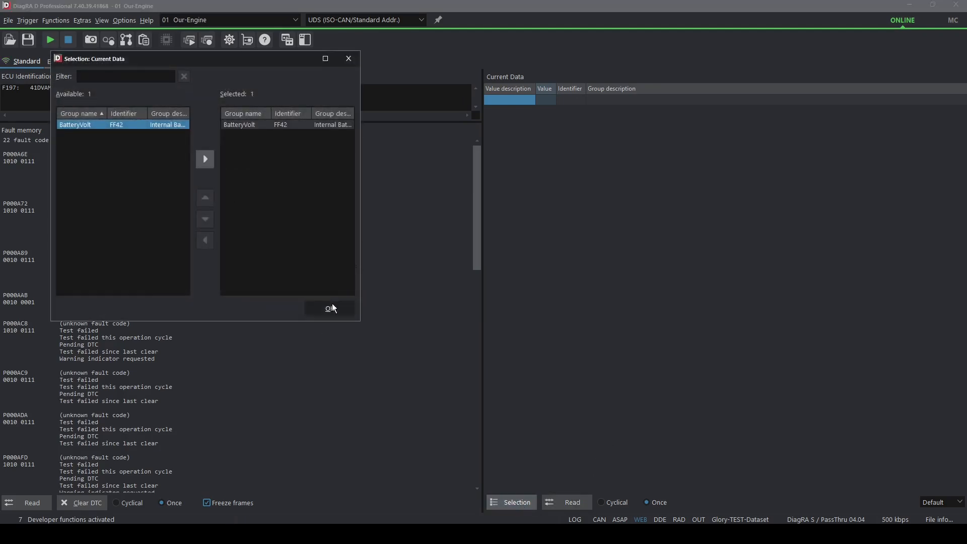
left_click(582, 104)
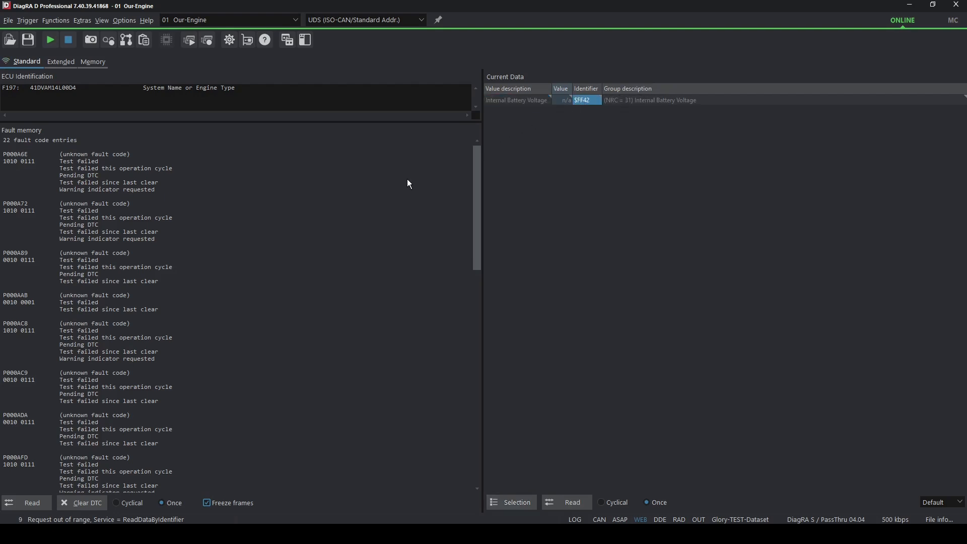
Load Our_Test_Dataset to check the identifier of its voltage entry, and close DiagRA D to return to COD Editor.
left_click(8, 20)
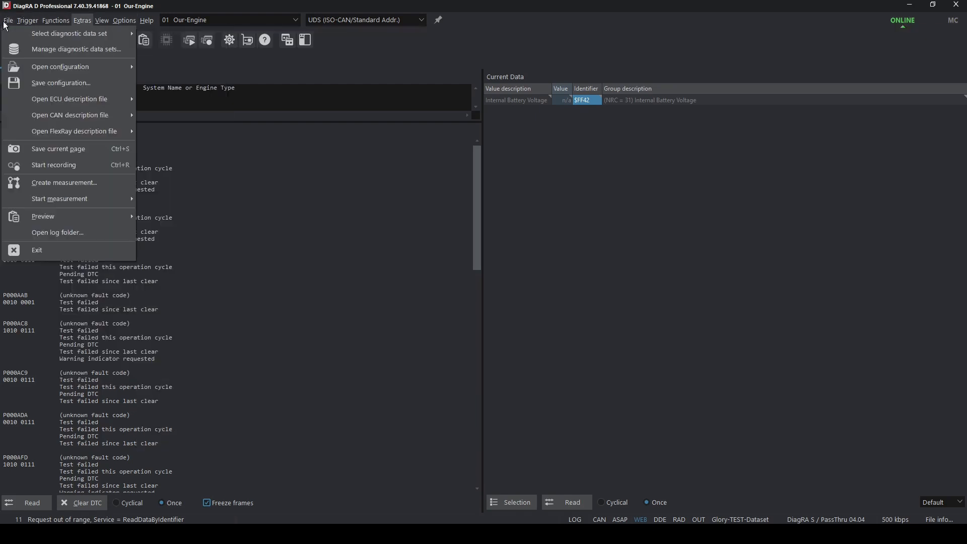
mouse_move(50, 32)
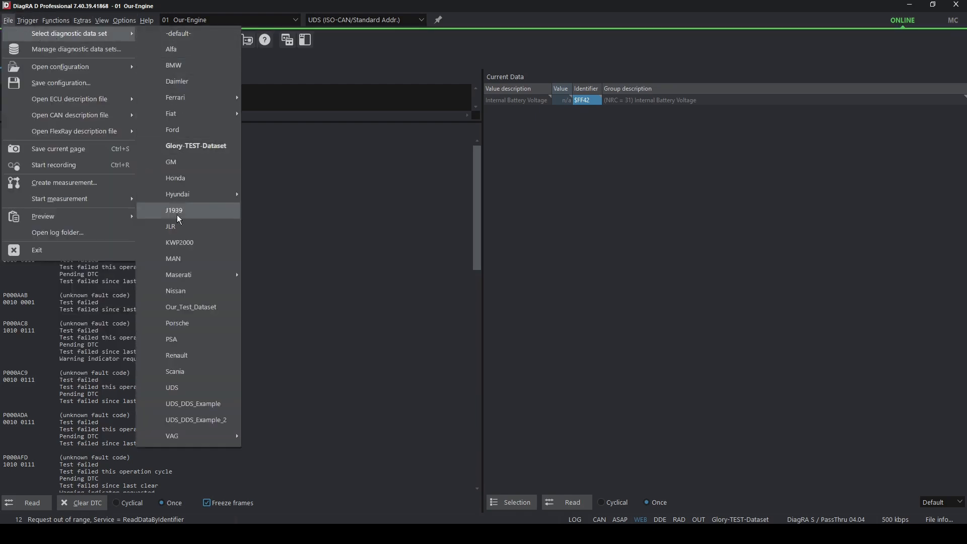
left_click(179, 307)
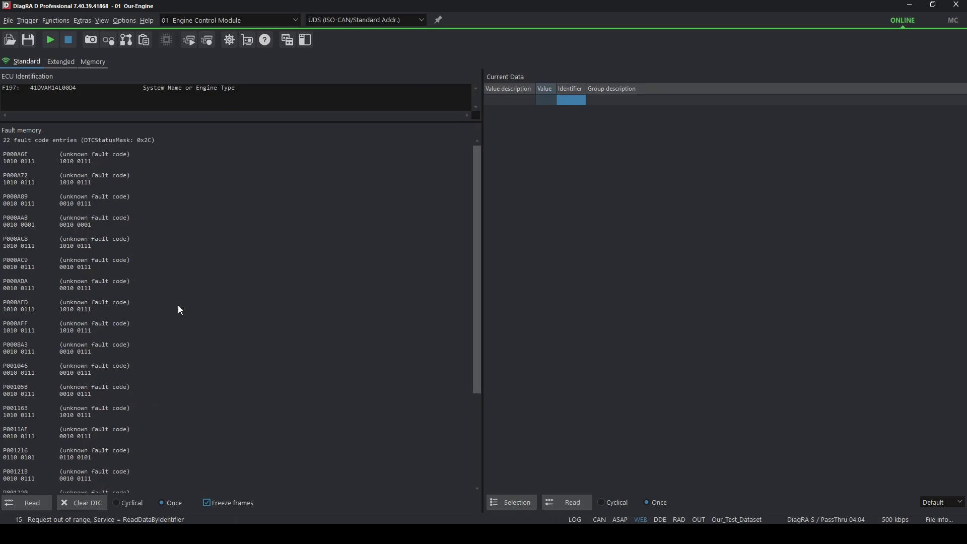
left_click(500, 504)
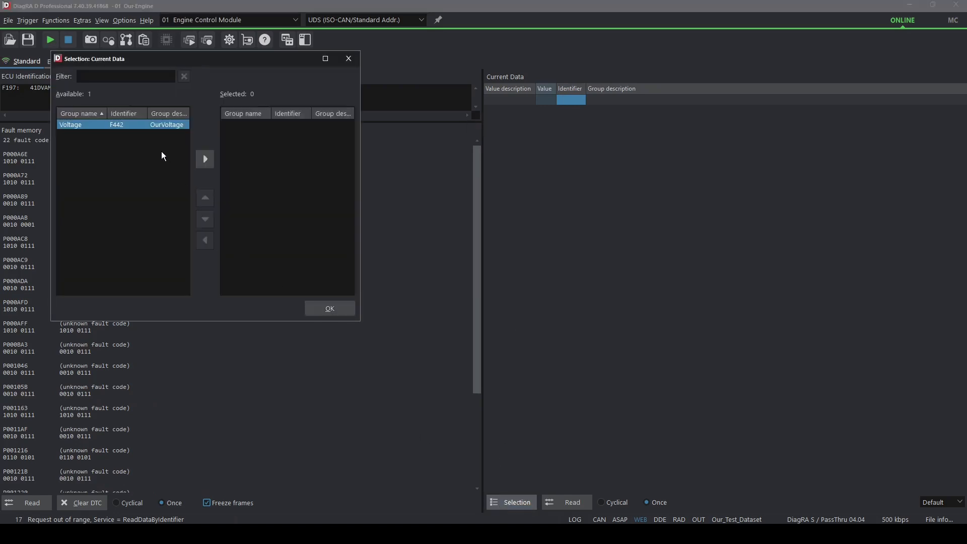
left_click(329, 309)
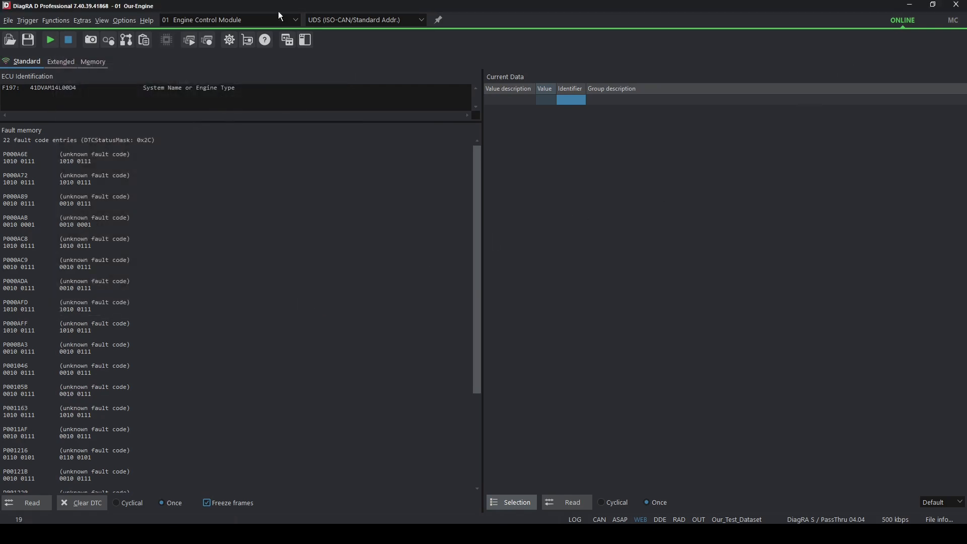
left_click(956, 5)
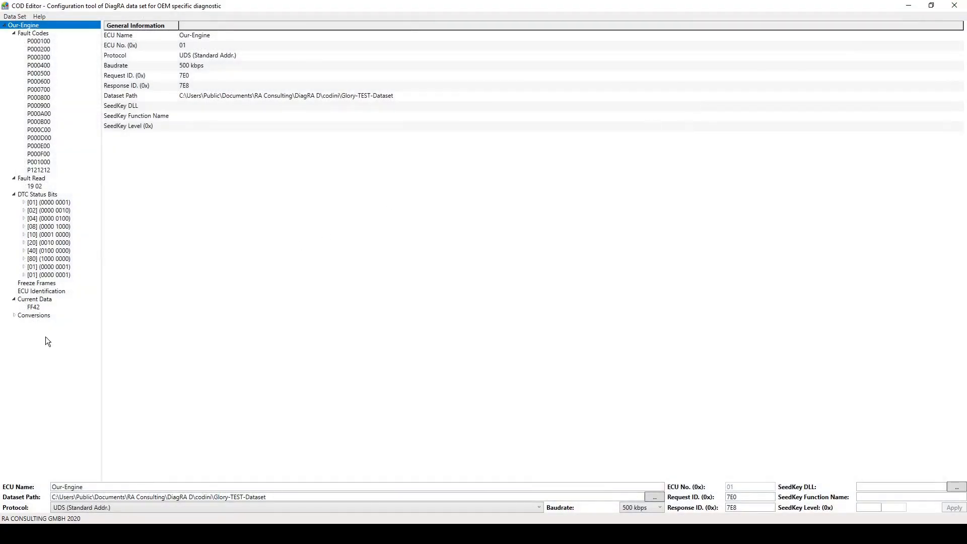
Correct the DID of the BatteryVolt current data entry to F442 and apply the change.
left_click(36, 308)
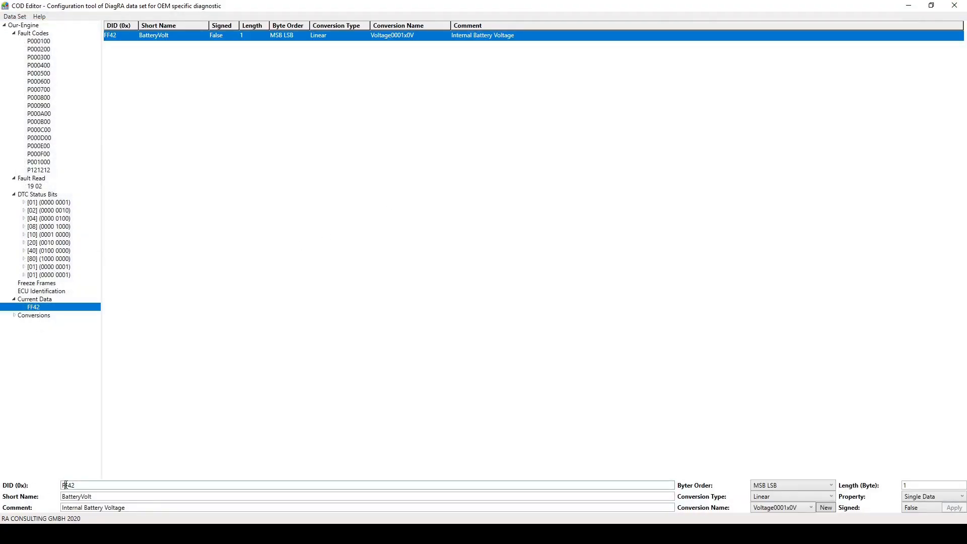
key("Delete")
type("4")
left_click(949, 509)
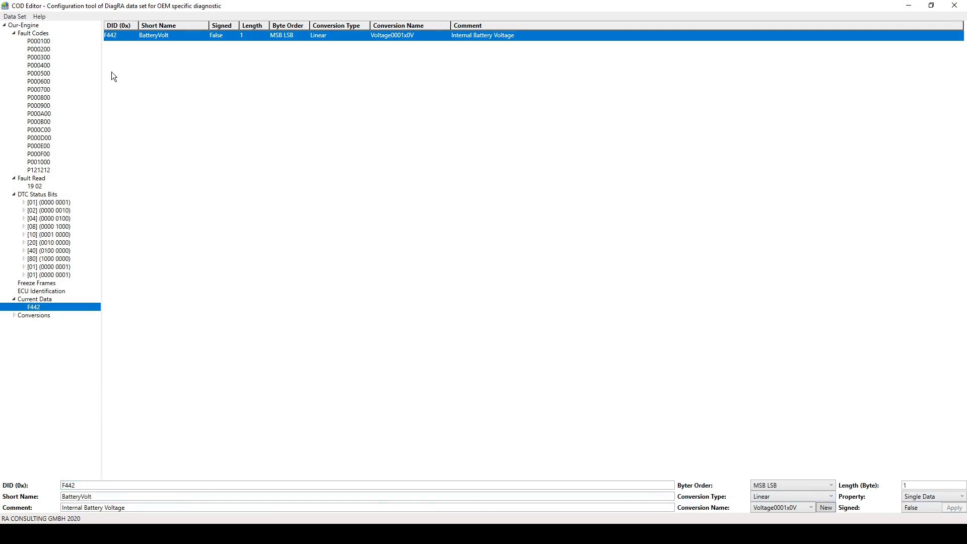
Save the corrected Our-Engine data set.
right_click(23, 25)
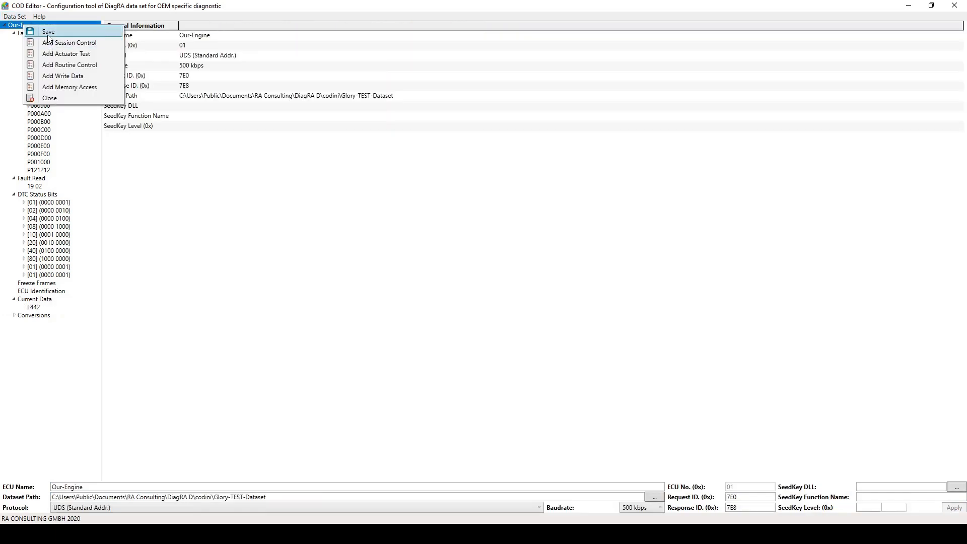
left_click(48, 33)
left_click(498, 302)
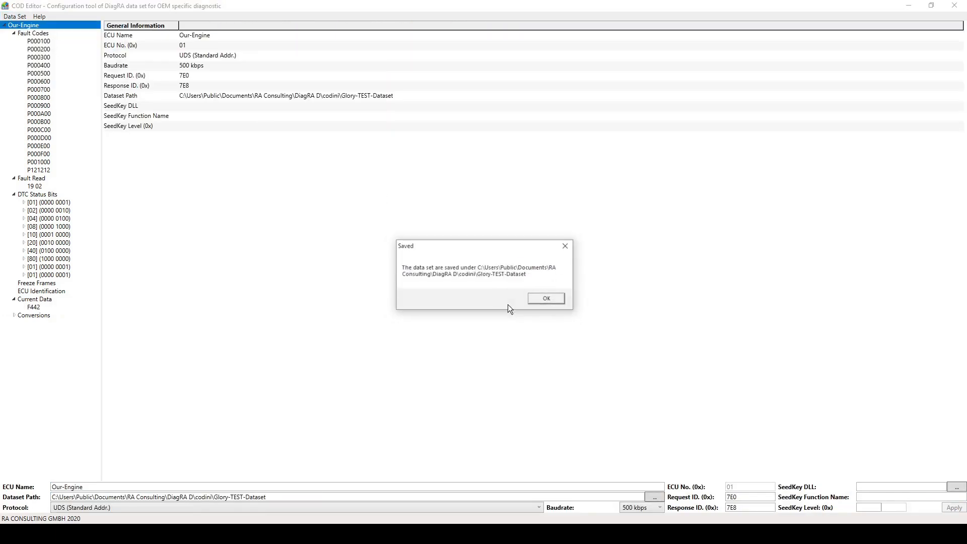
left_click(552, 300)
Start DiagRA D again, load the corrected Glory-TEST-Dataset and go online with the ECU.
key("super")
type("diagra d")
key("Return")
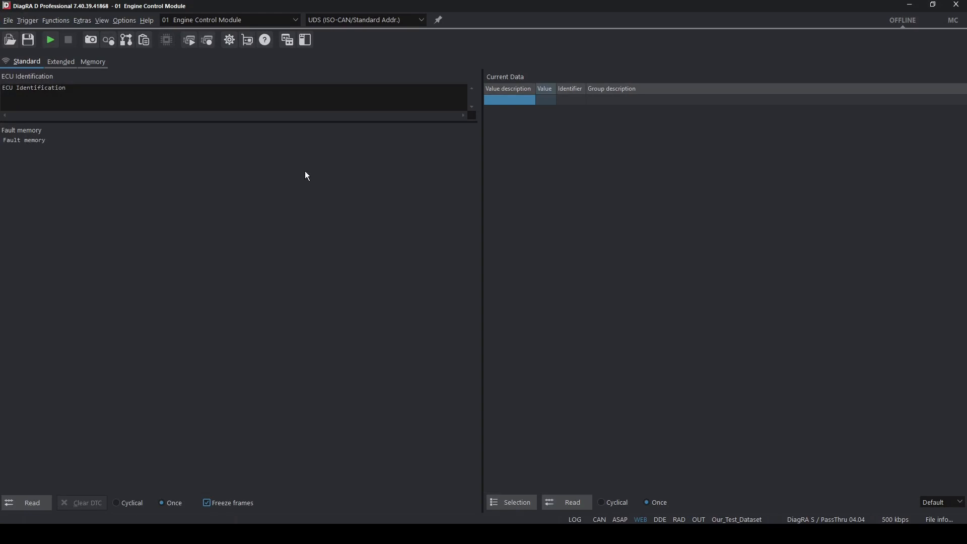
left_click(8, 20)
mouse_move(20, 32)
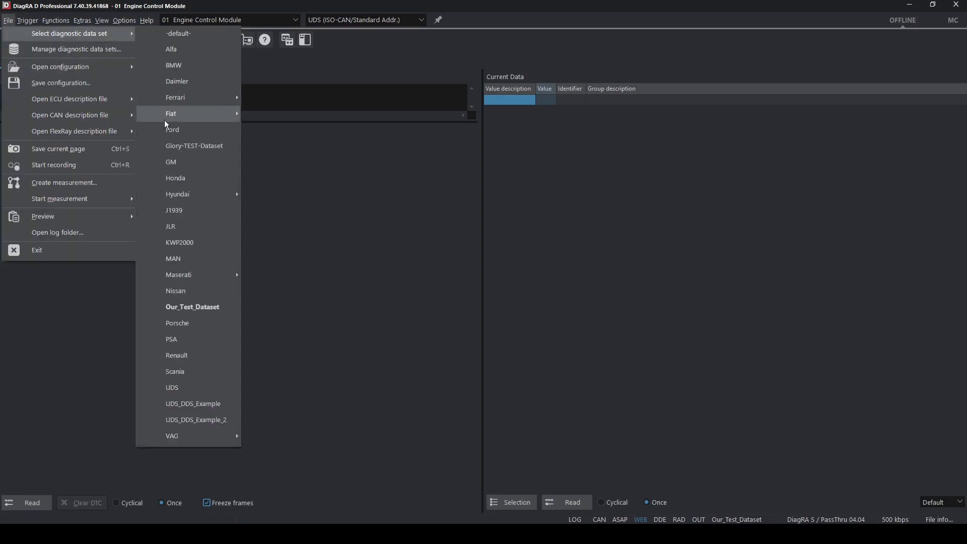
left_click(171, 147)
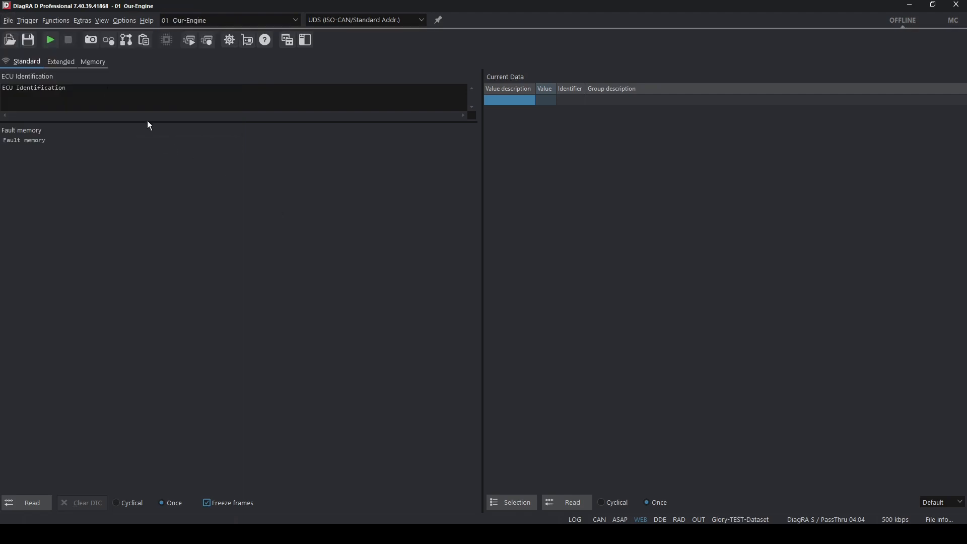
left_click(52, 40)
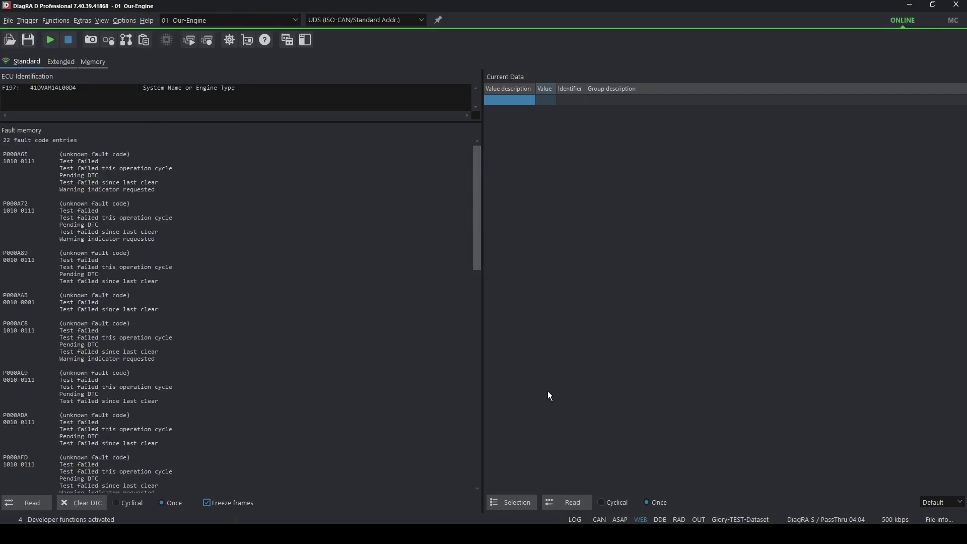
Add BatteryVolt to the current data selection and check the Internal Battery Voltage reading.
left_click(529, 503)
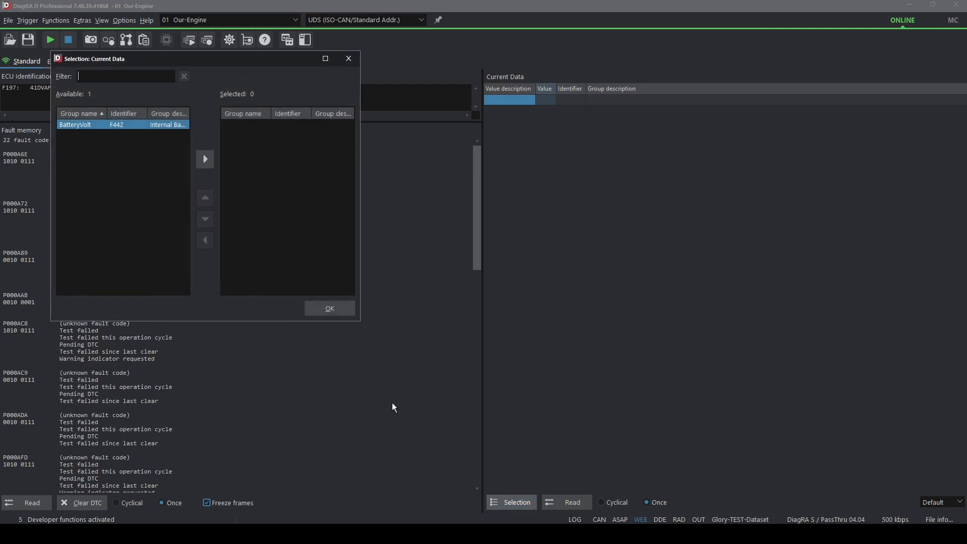
left_click(200, 158)
left_click(331, 310)
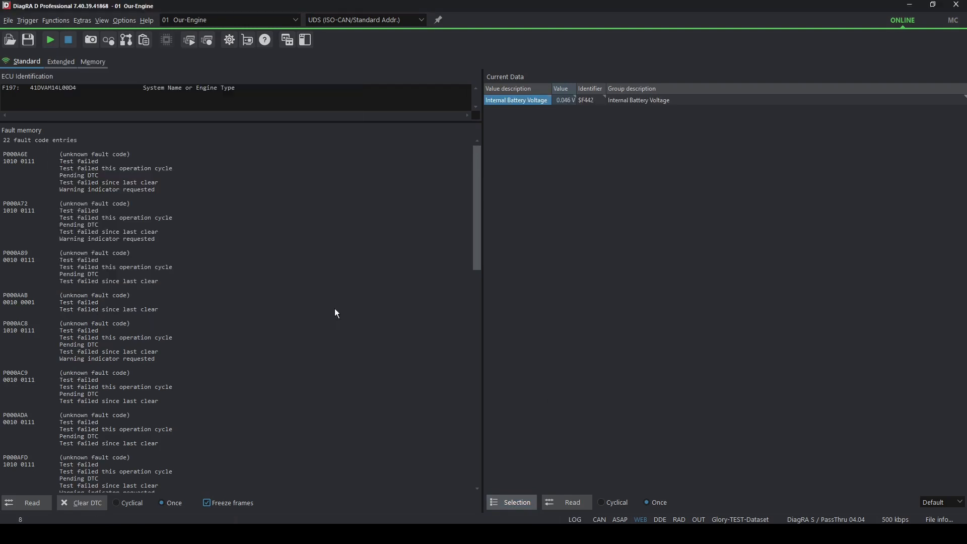
left_click(567, 100)
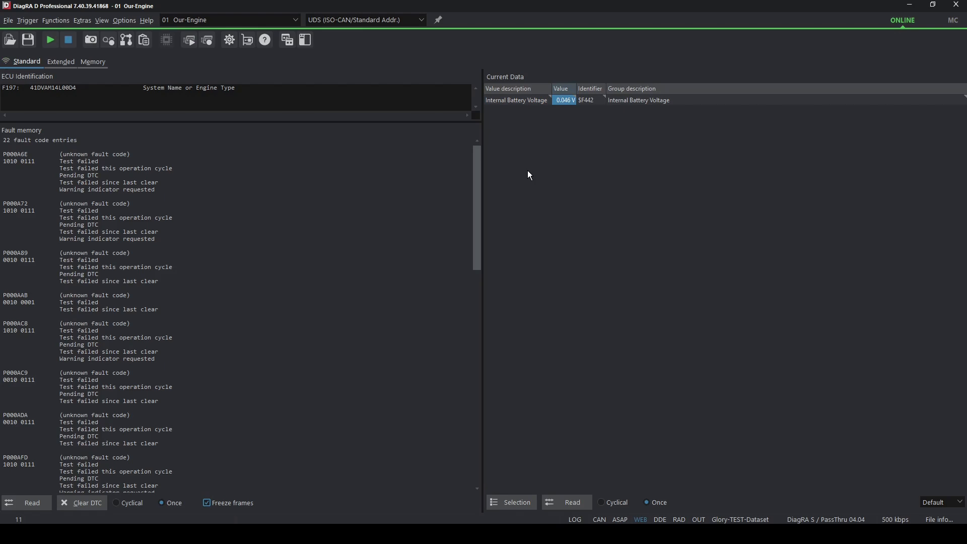
In COD Editor, set the conversion of the F442 current data entry to Voltage001x0V and its length to 2 bytes, and apply.
key("ctrl+s")
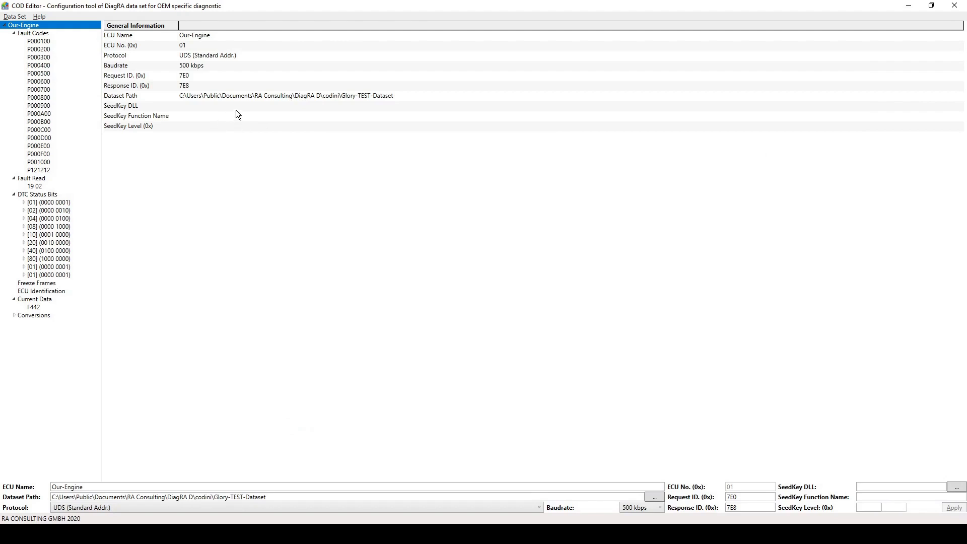
left_click(35, 308)
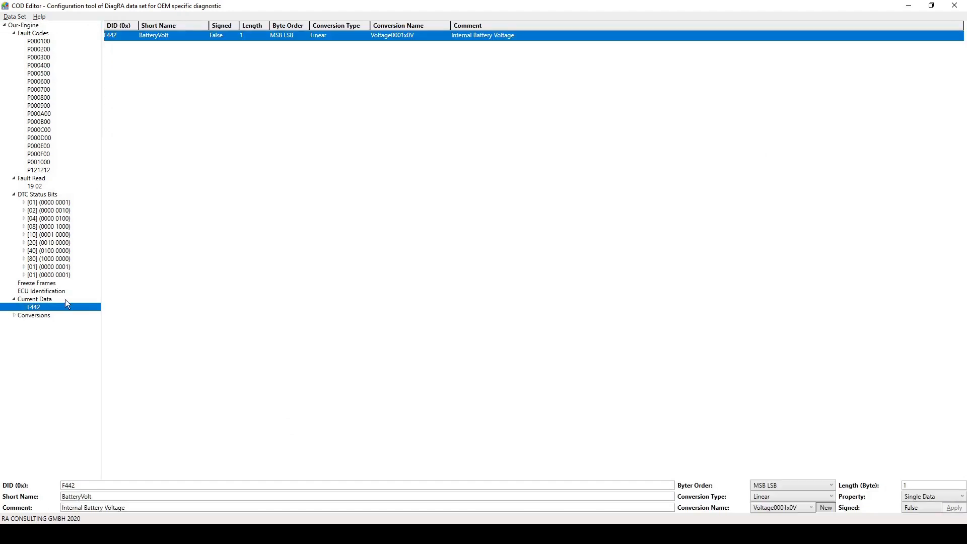
left_click(811, 508)
scroll(832, 443, "down", 3)
left_click_drag(859, 386, 858, 360)
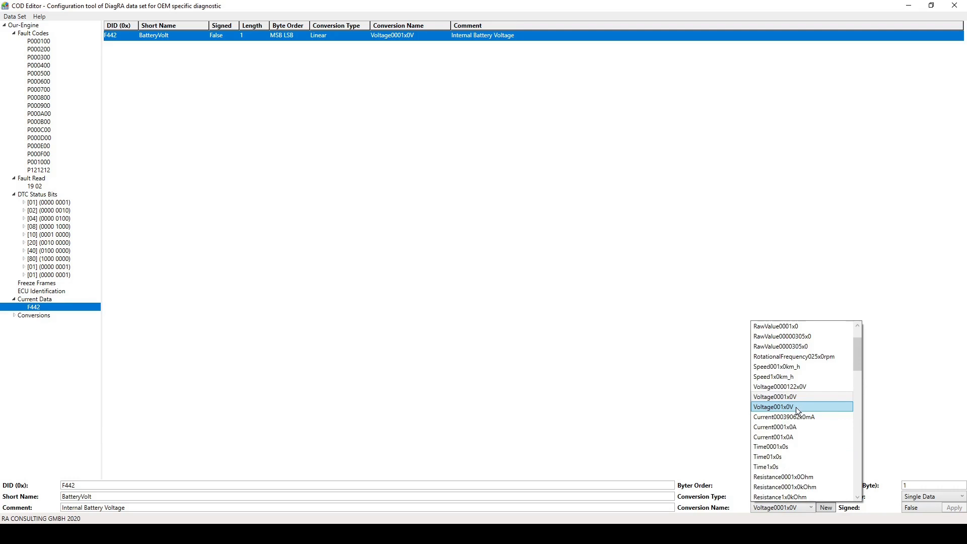
left_click(796, 407)
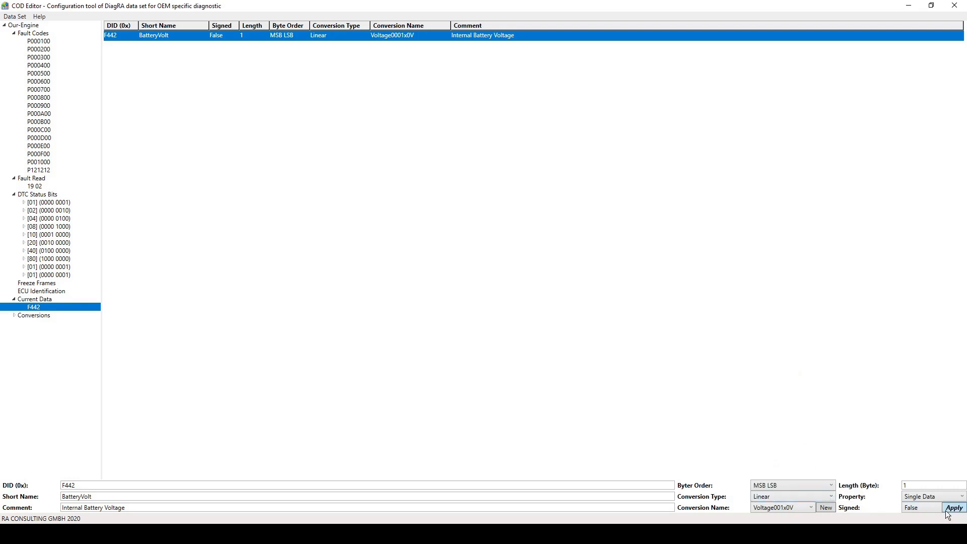
left_click(912, 487)
type("2")
key("alt+a")
Save the Our-Engine data set, overwriting the files in the Glory-TEST-Dataset folder.
left_click(23, 24)
left_click(14, 17)
left_click(32, 29)
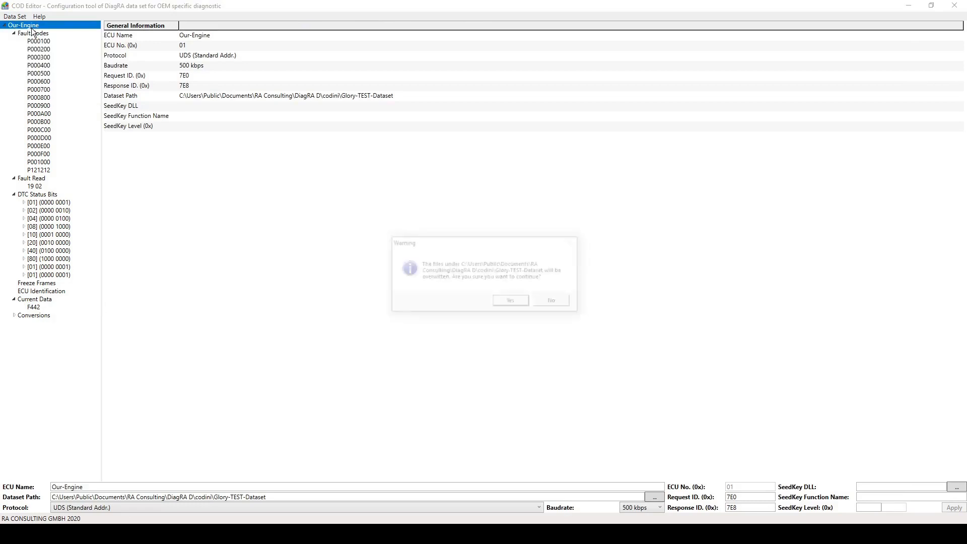
left_click(503, 298)
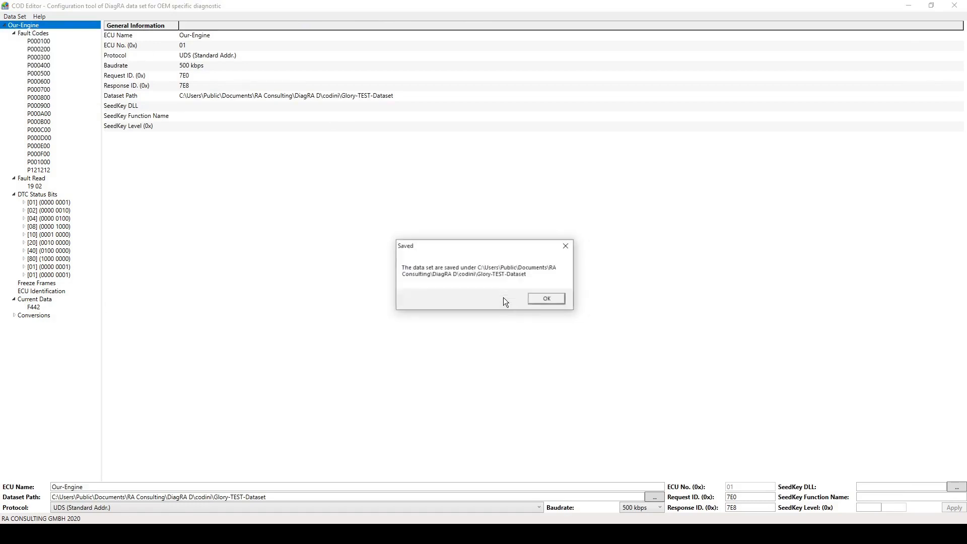
left_click(551, 301)
Start DiagRA D again and go online with the ECU to check the internal battery voltage.
key("super")
type("diag")
key("Return")
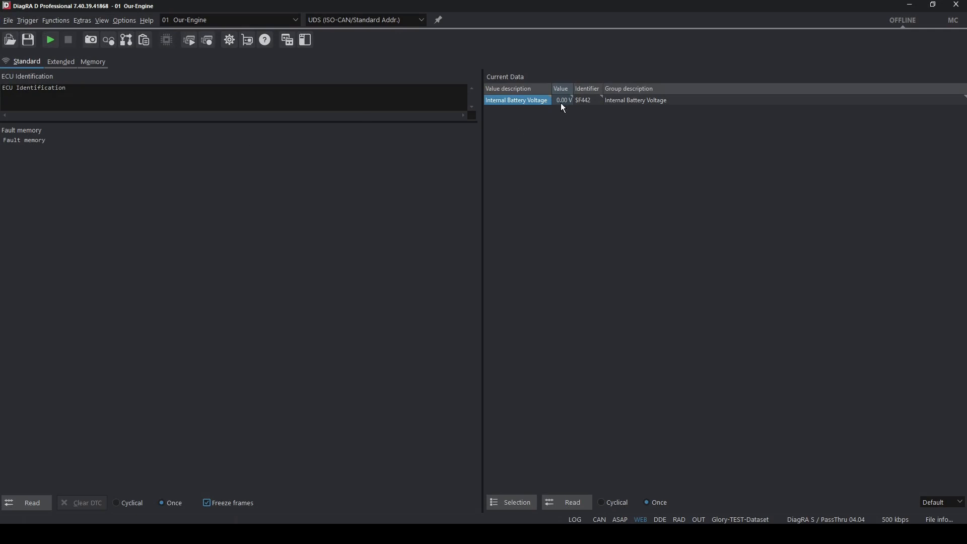
left_click(51, 40)
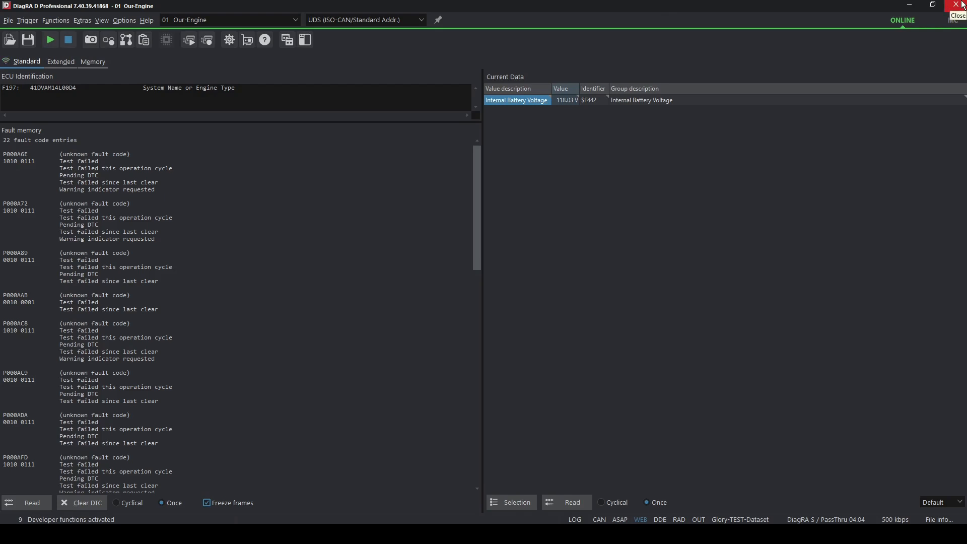
Return to COD Editor, change the conversion of the F442 current data entry to Voltage0001x0V and apply it.
key("alt+Tab")
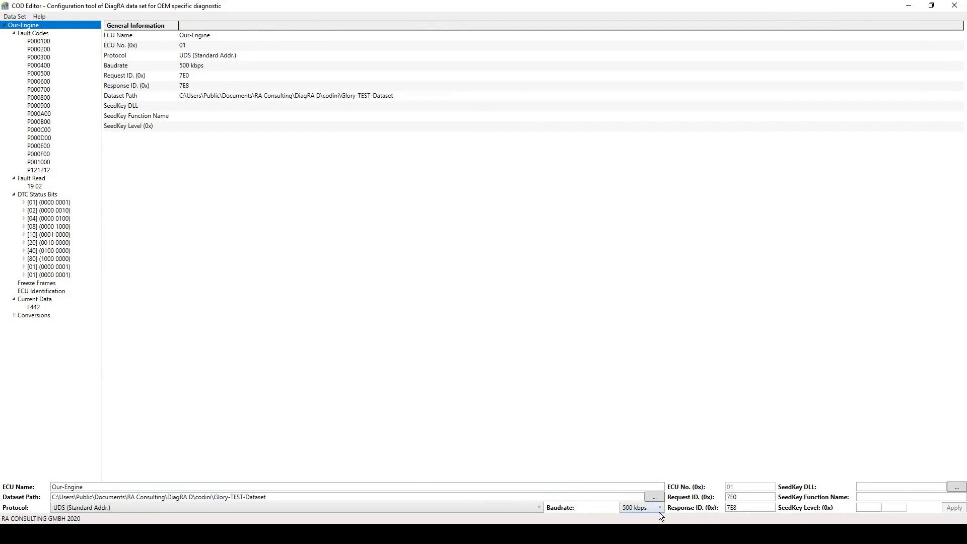
left_click(34, 307)
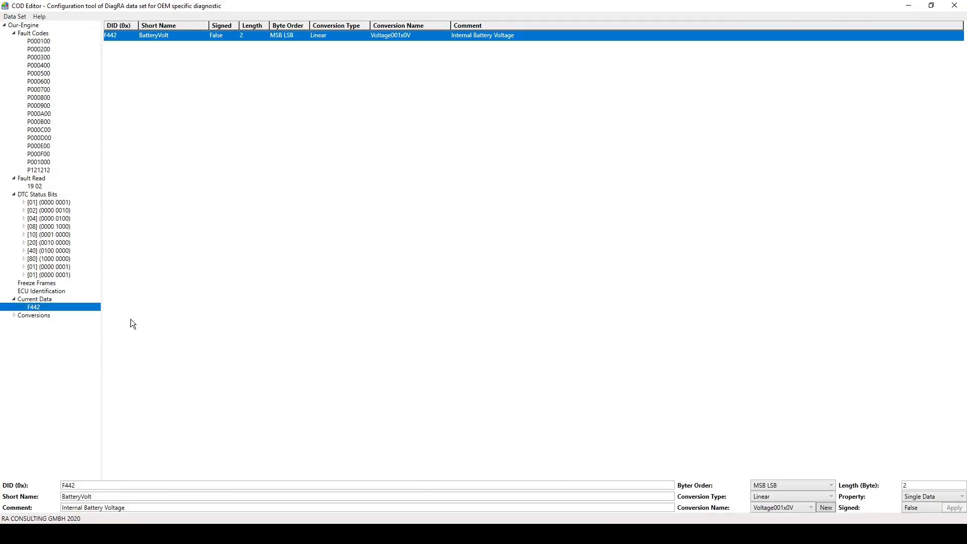
left_click(788, 508)
scroll(792, 508, "down", 2)
left_click_drag(859, 392, 859, 370)
left_click(827, 368)
left_click(955, 508)
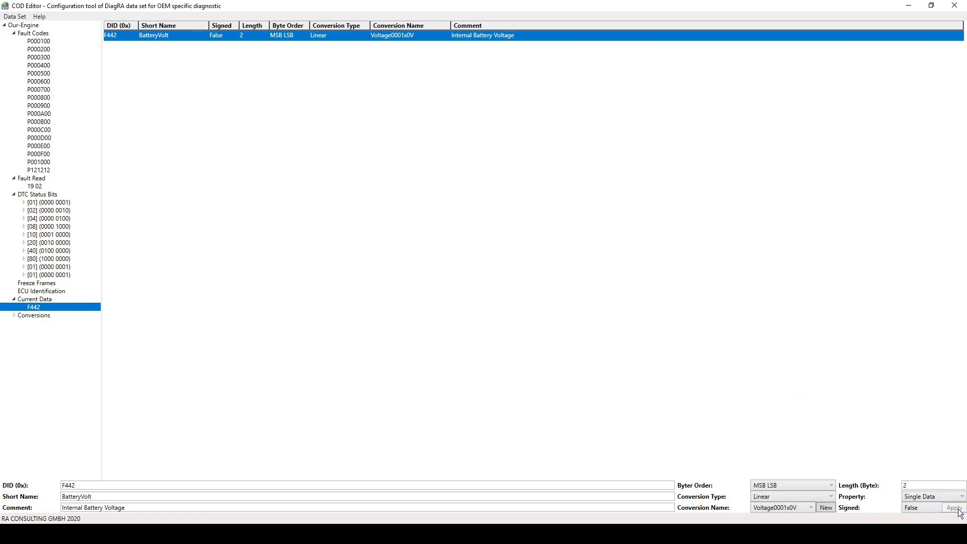
Save the Our-Engine data set with the changed voltage conversion, overwriting the existing files.
right_click(40, 27)
left_click(39, 31)
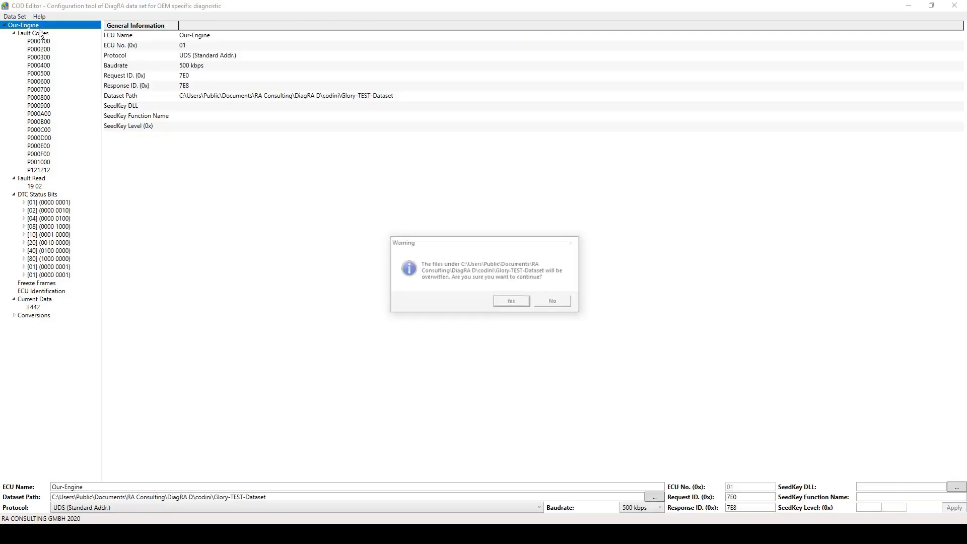
left_click(511, 301)
left_click(548, 298)
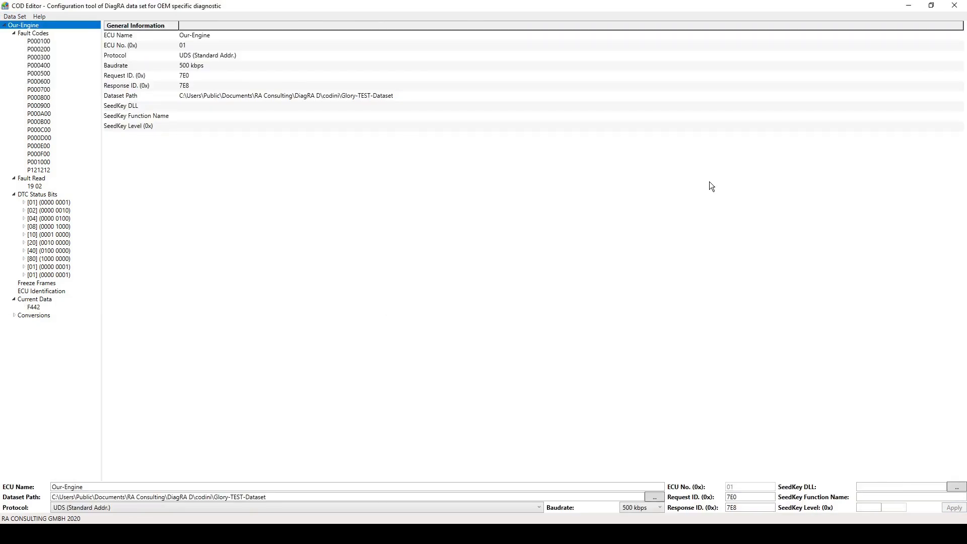
Switch to DiagRA D, go online with the ECU and inspect the physical and raw values of the battery voltage.
left_click(955, 5)
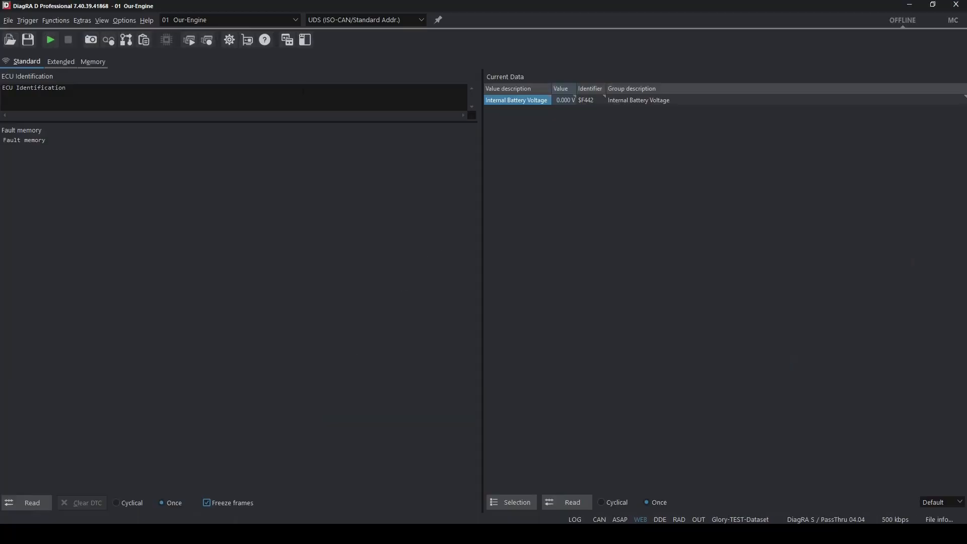
left_click(49, 38)
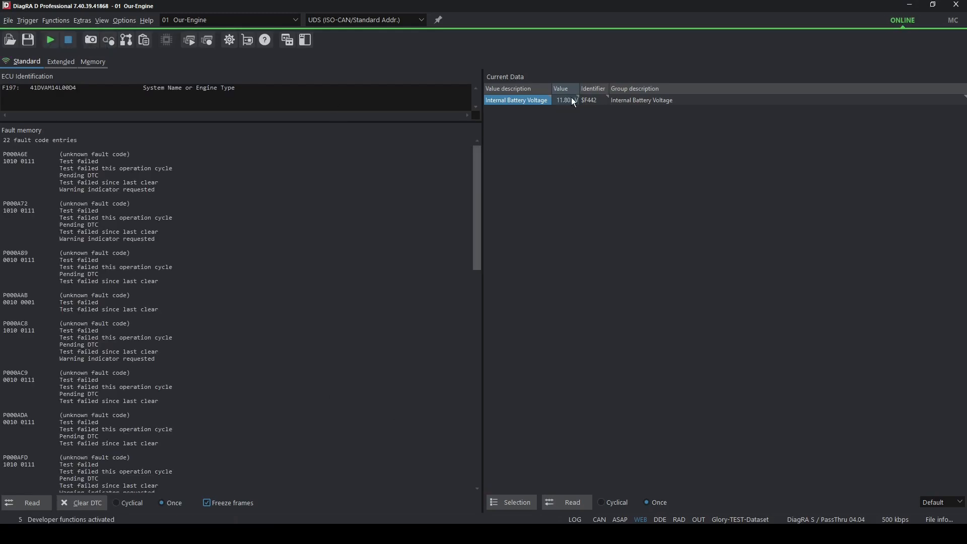
mouse_move(563, 103)
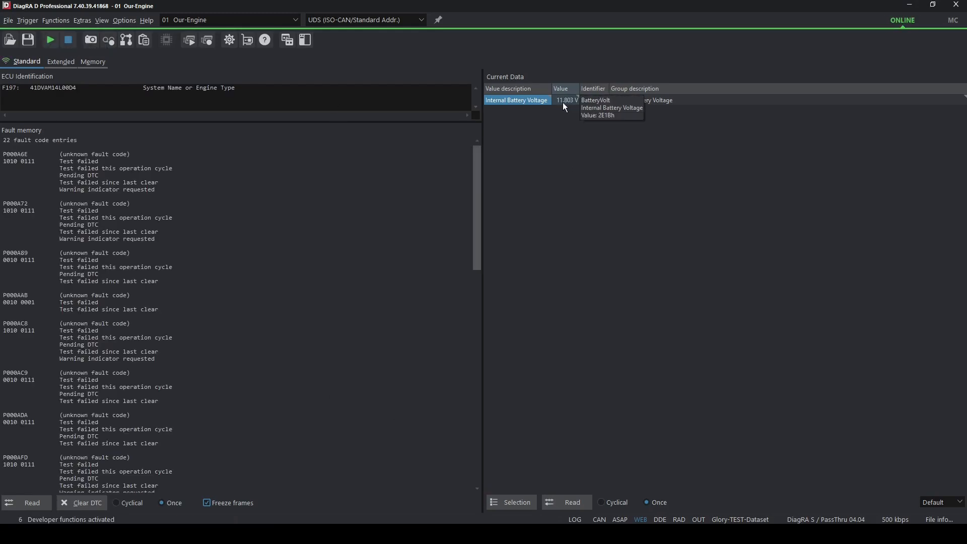